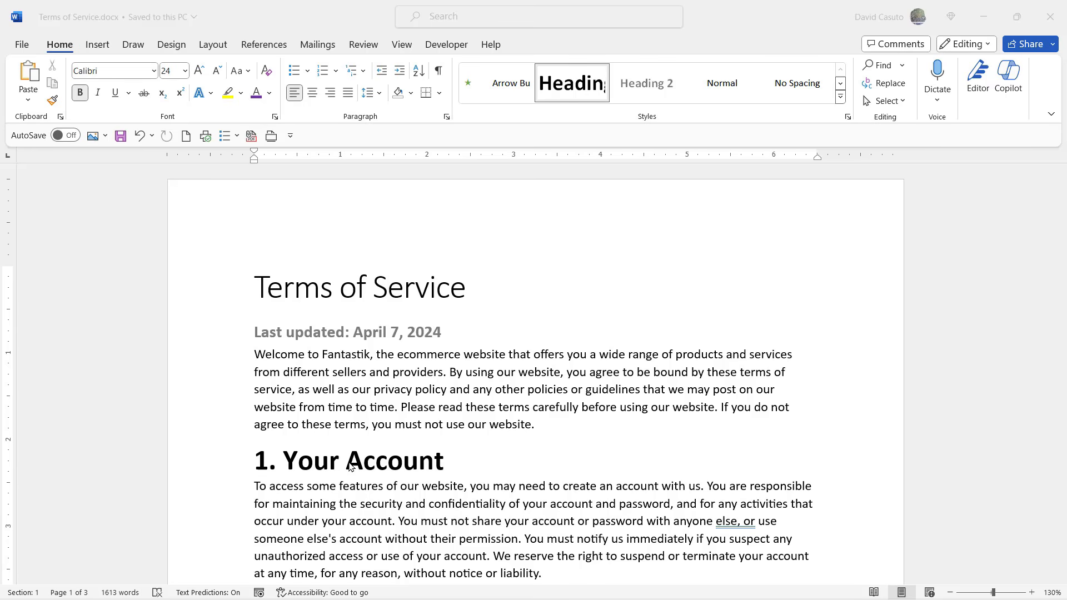
Skim the numbered section headings on the first page of the Terms of Service document.
scroll(351, 468, "down", 2)
scroll(336, 393, "down", 1)
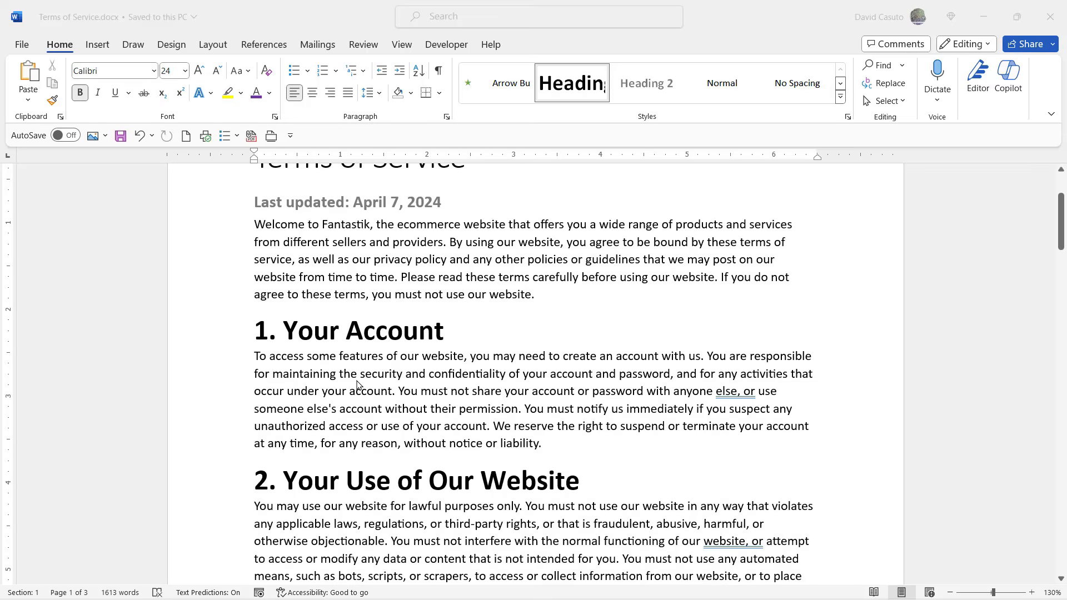
scroll(358, 385, "down", 5)
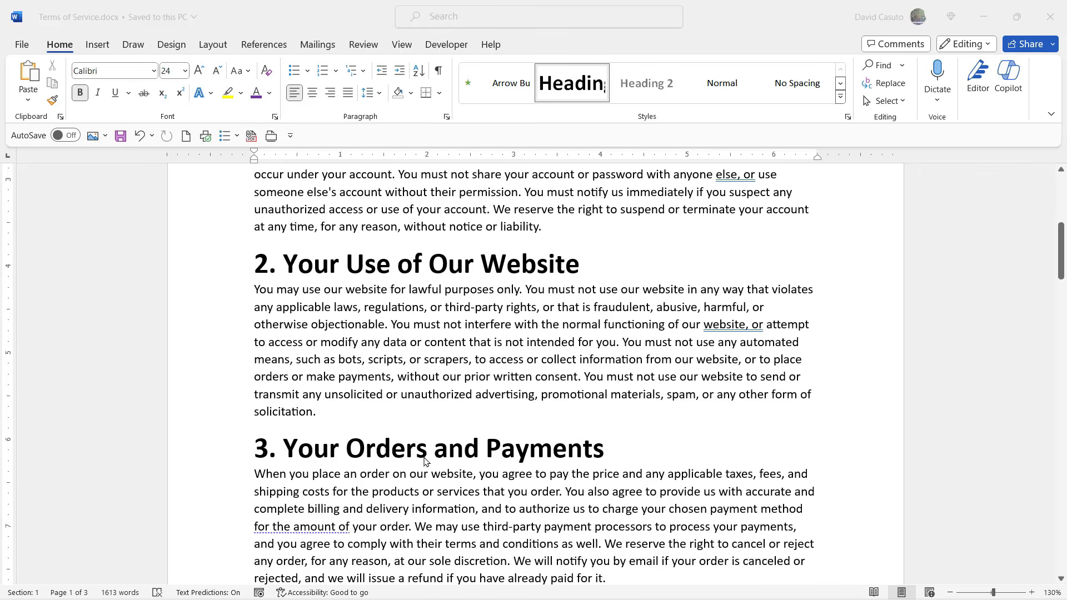
scroll(423, 461, "down", 6)
scroll(424, 461, "up", 5)
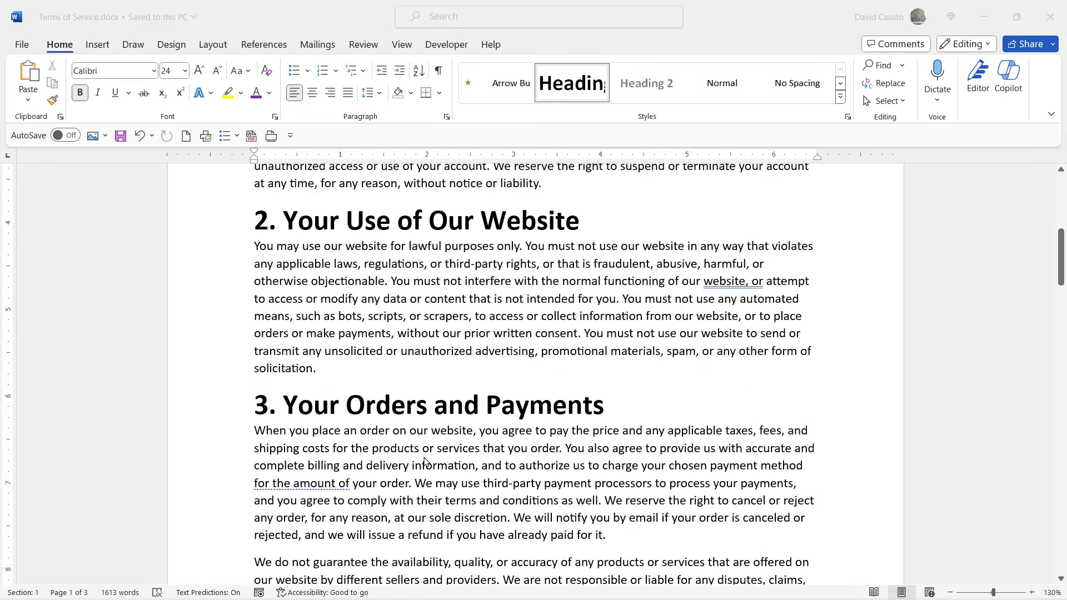
scroll(424, 461, "up", 3)
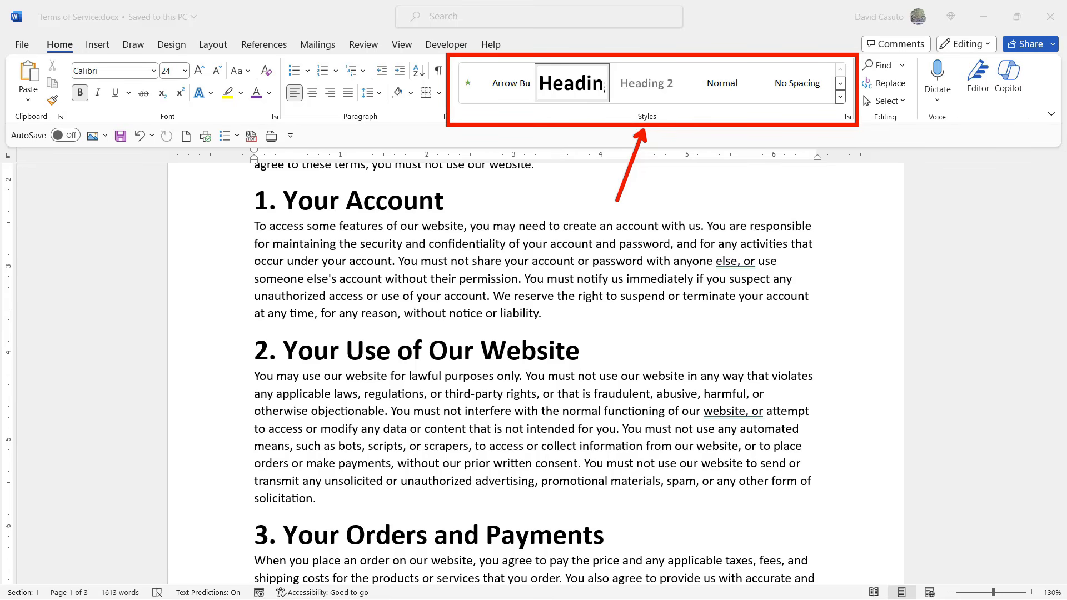
scroll(506, 253, "up", 3)
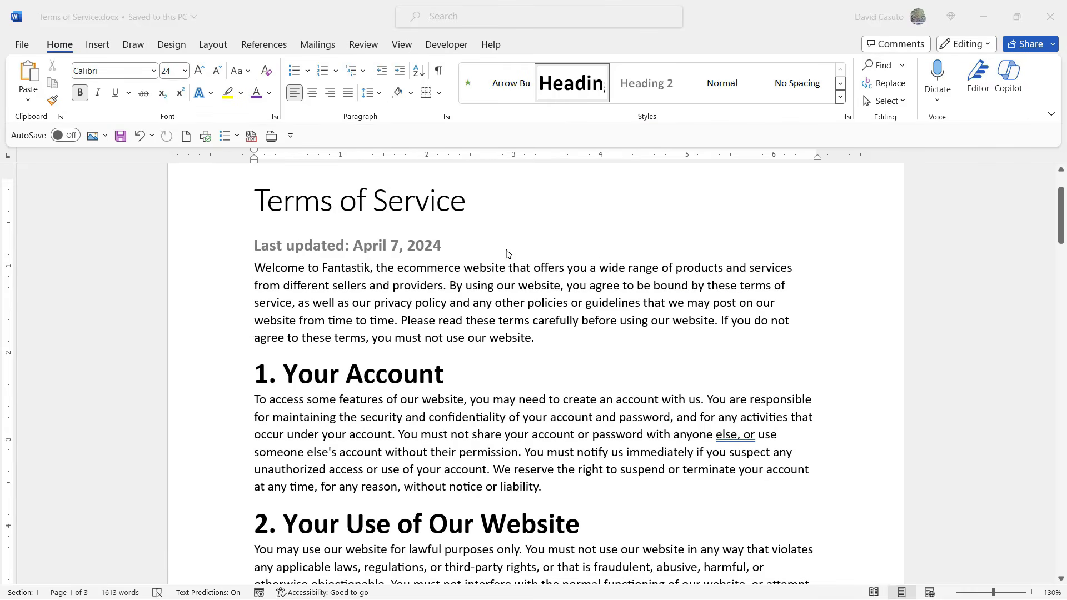
Check in the style gallery which styles the Terms of Service title and the "Last updated" line use.
left_click(294, 203)
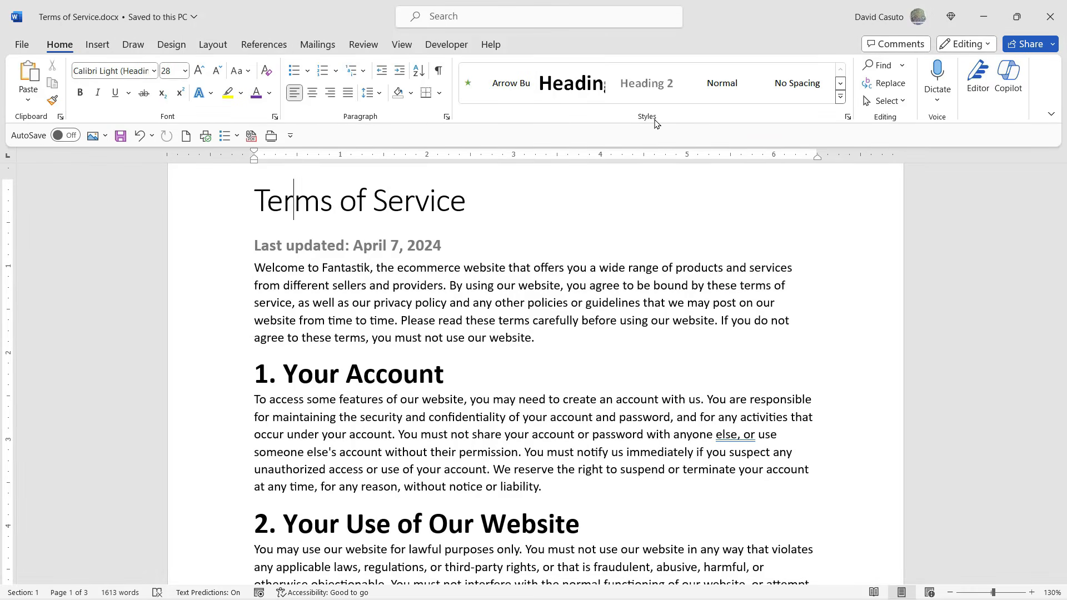
left_click(840, 97)
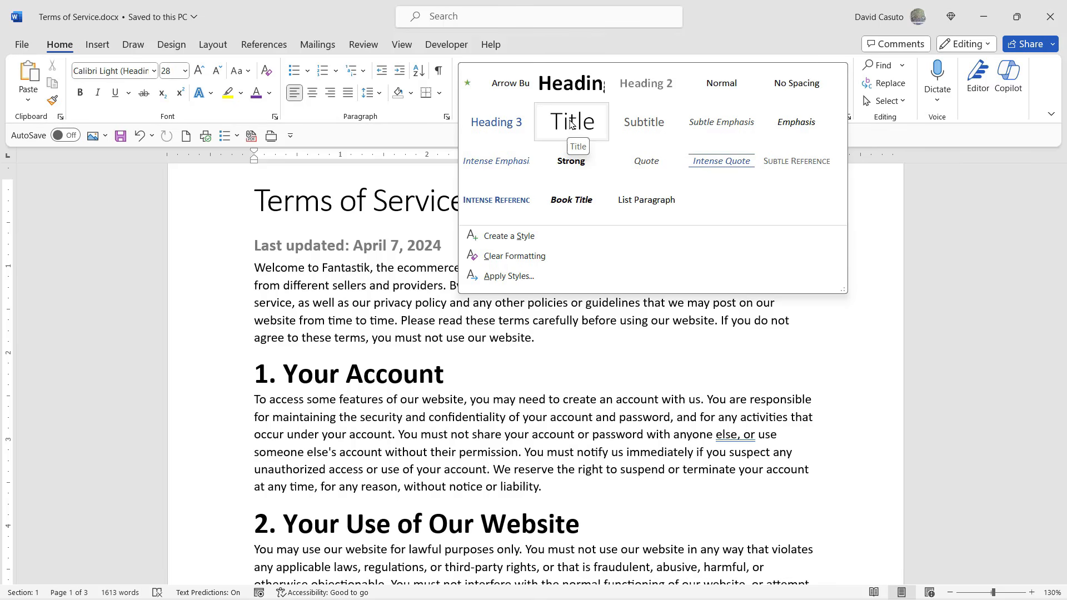
left_click(376, 270)
left_click(277, 245)
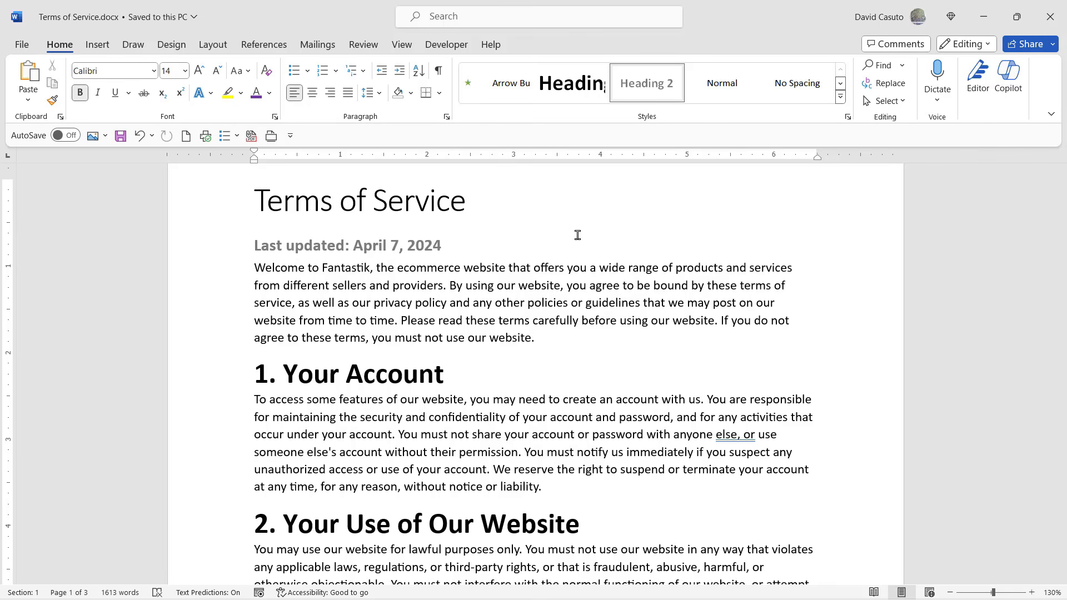
Check which style is applied to the section headings "1. Your Account", "2. Your Use of Our Website" and "3. Your Orders and Payments".
left_click(388, 372)
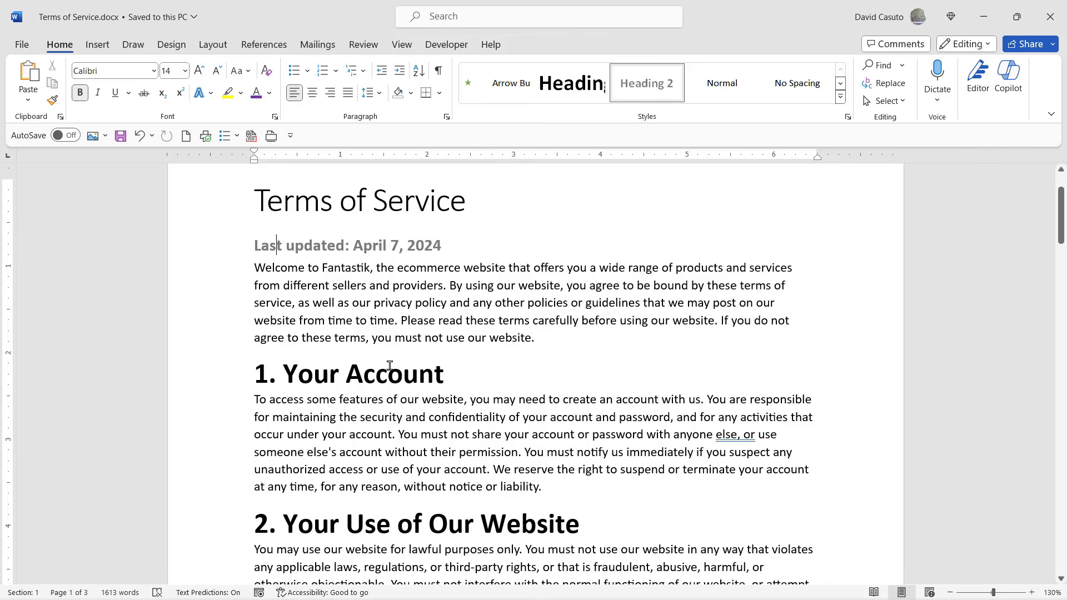
left_click(840, 96)
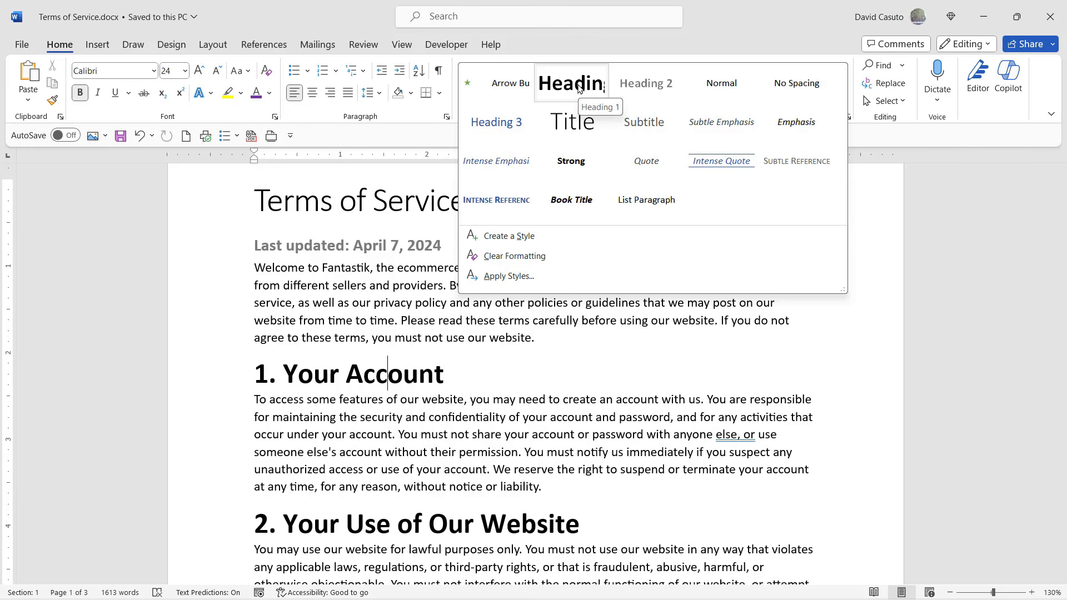
left_click(418, 443)
scroll(439, 439, "down", 2)
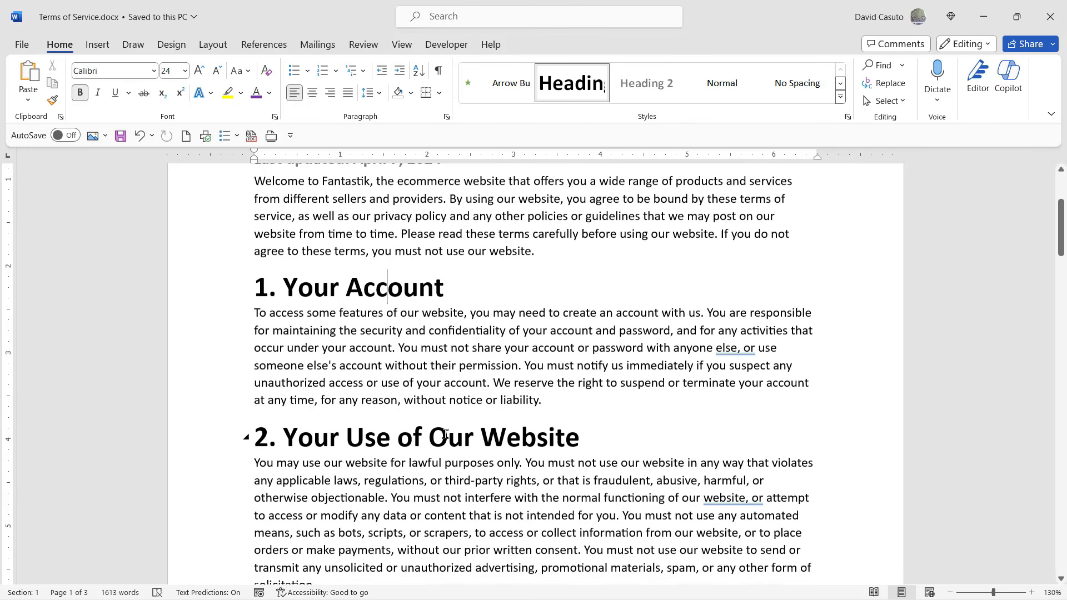
scroll(444, 438, "down", 5)
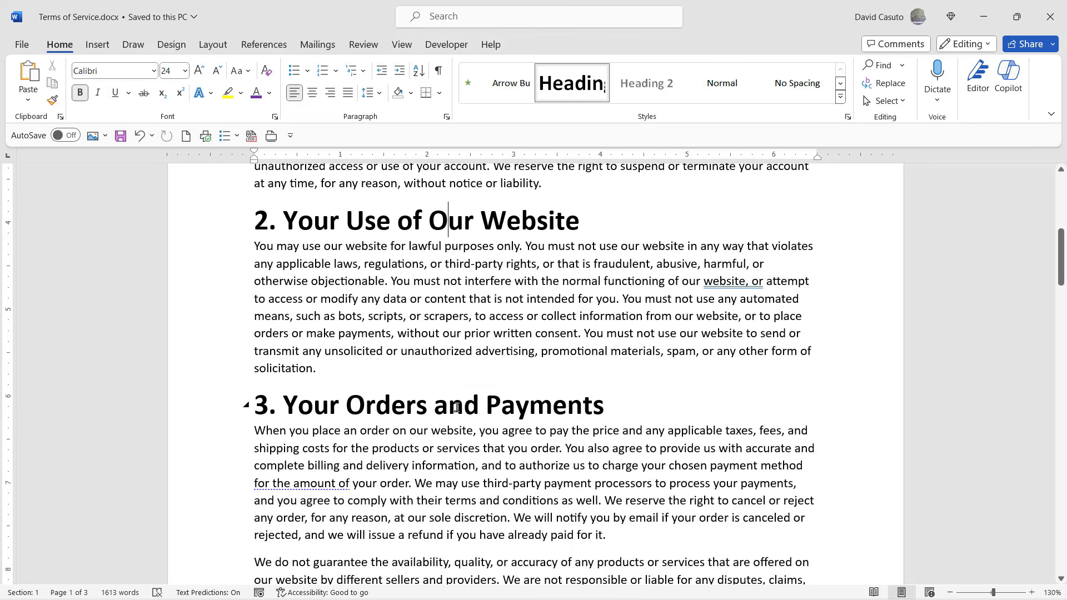
left_click(463, 404)
scroll(586, 459, "down", 1)
scroll(592, 459, "up", 5)
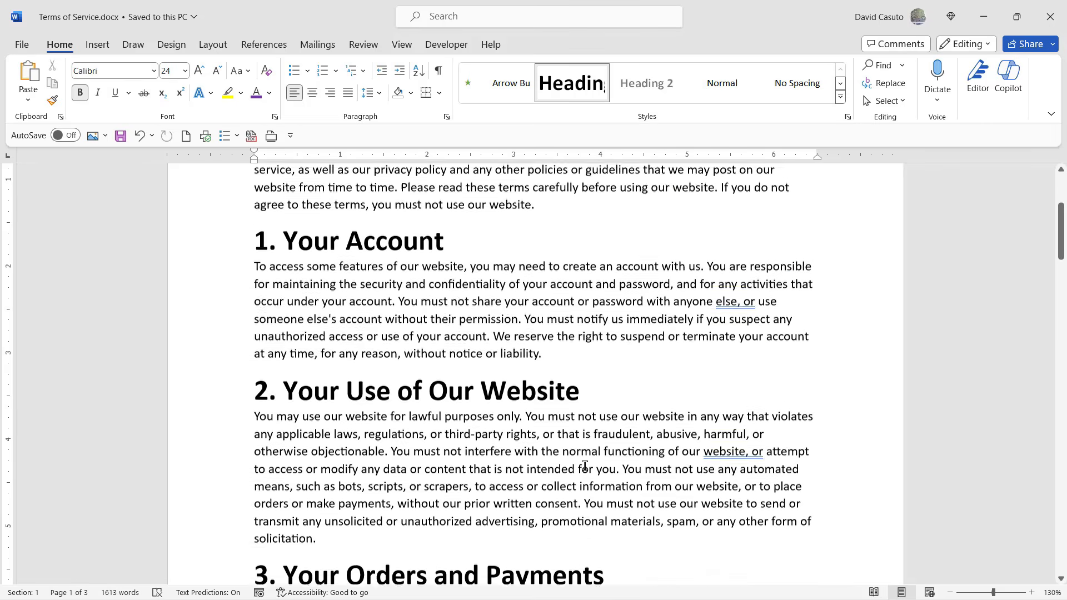
Check the introductory paragraph's style against the full style gallery, leaving the style as it is.
scroll(593, 459, "up", 1)
left_click(424, 258)
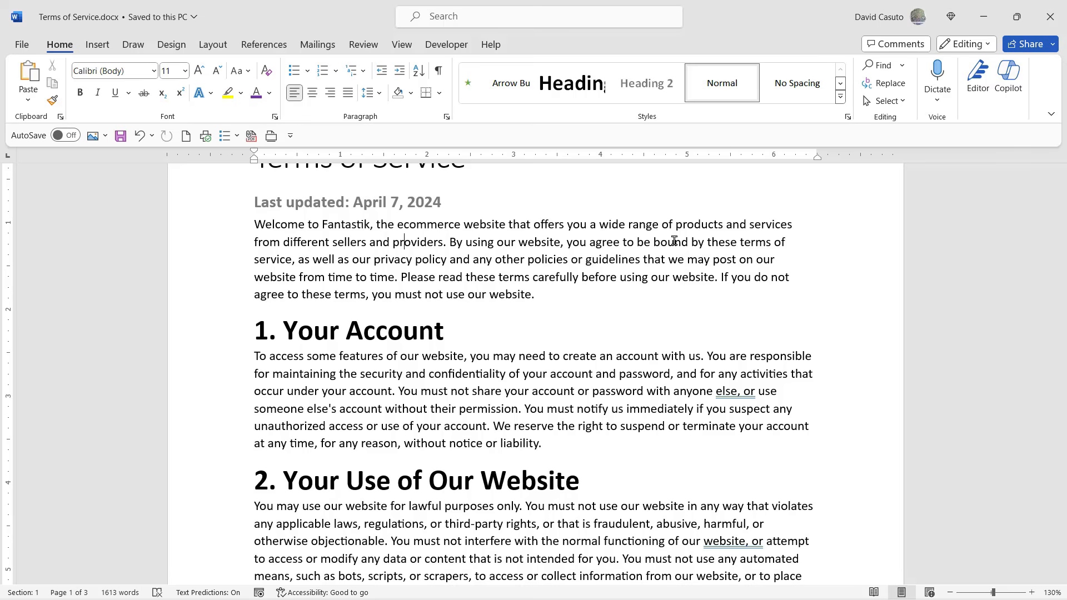
left_click(840, 98)
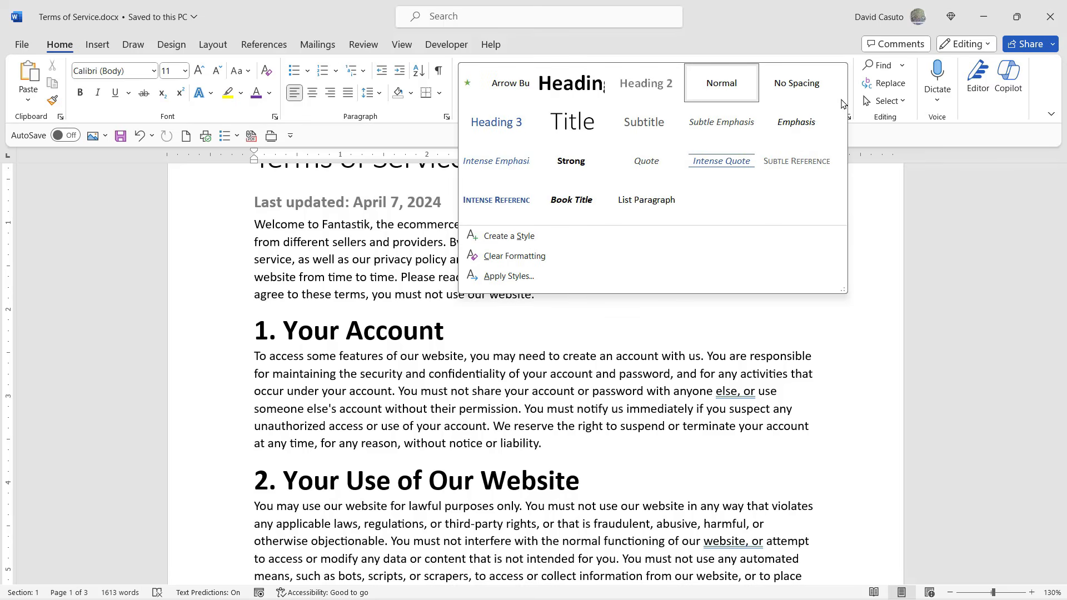
left_click(792, 58)
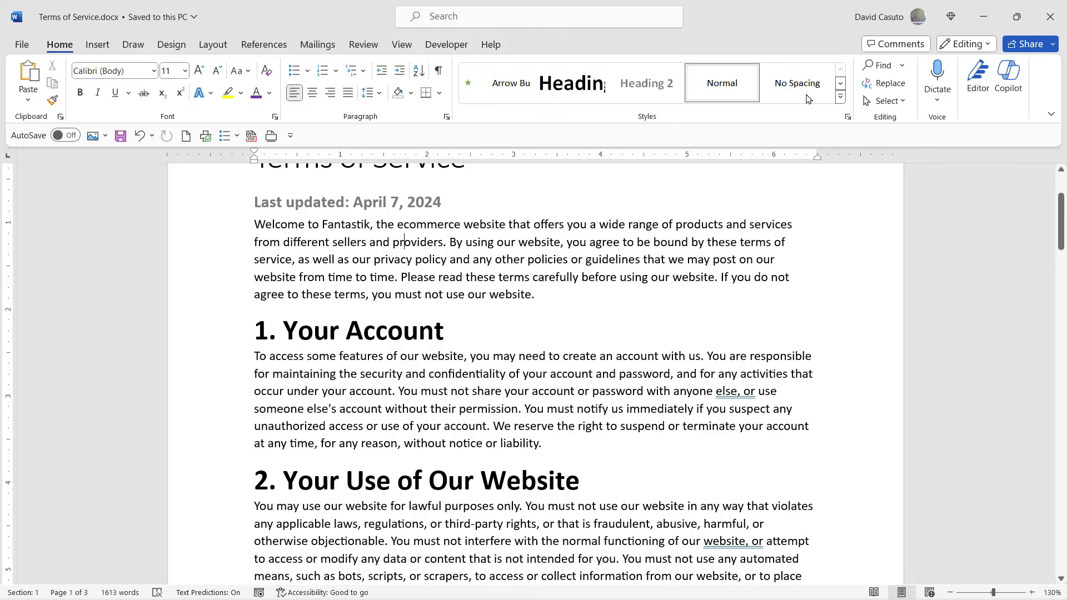
Open the floating Styles pane, enlarge it to review the list of available styles, and close it.
left_click(848, 117)
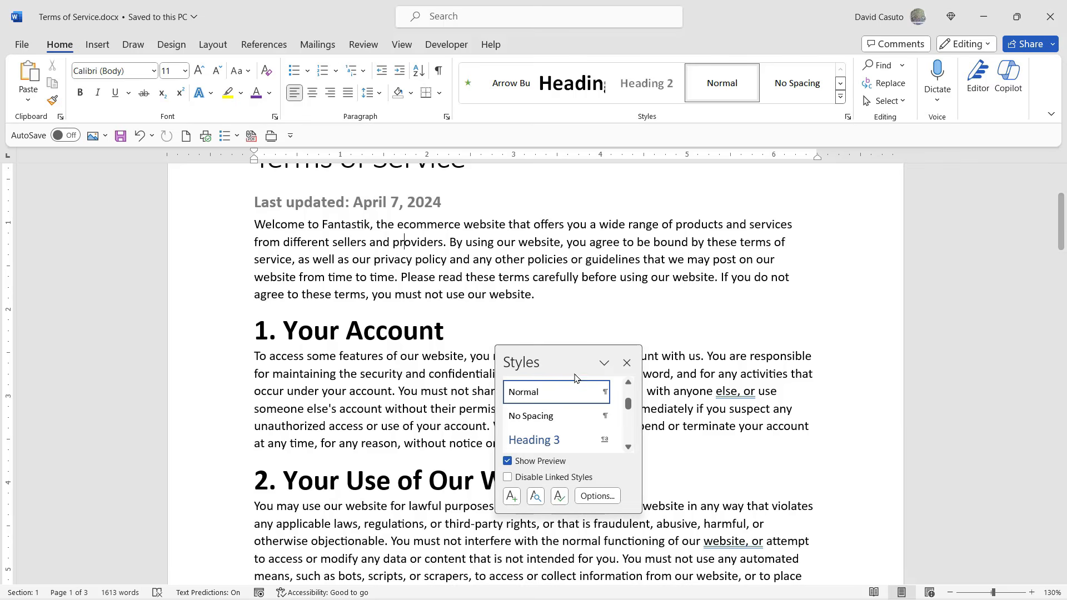
left_click_drag(578, 350, 598, 325)
left_click_drag(714, 437, 718, 552)
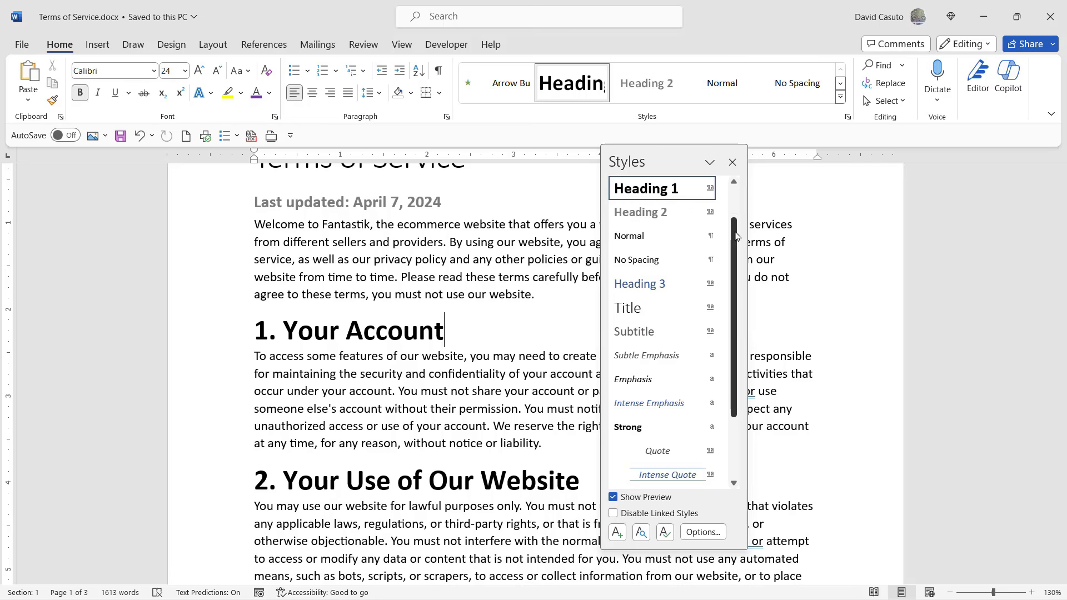
left_click_drag(736, 236, 737, 194)
left_click(732, 161)
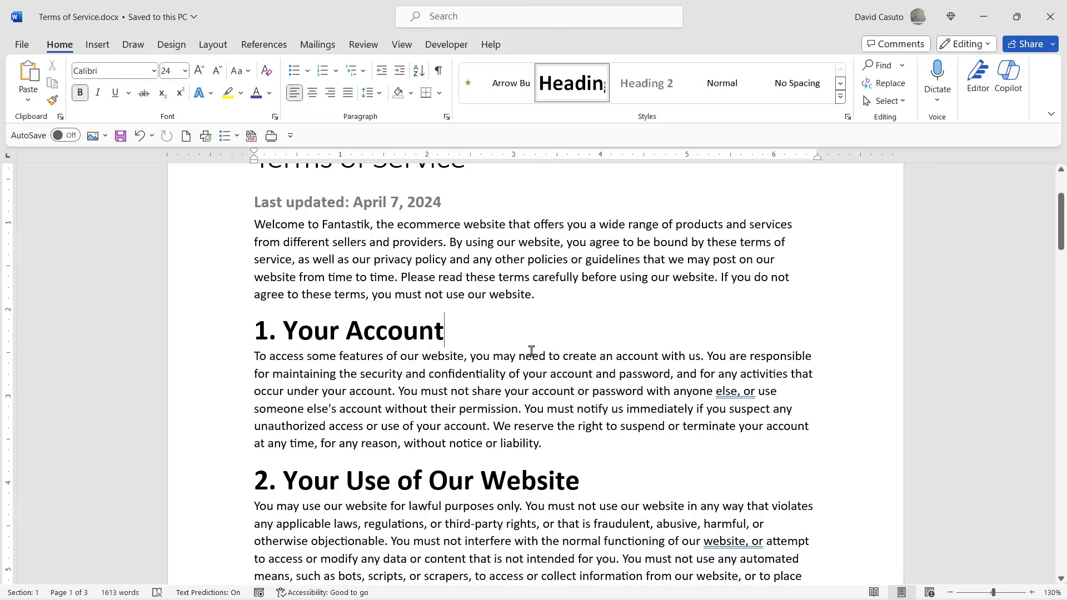
Show the Navigation Pane for the Terms of Service document.
scroll(531, 351, "up", 3)
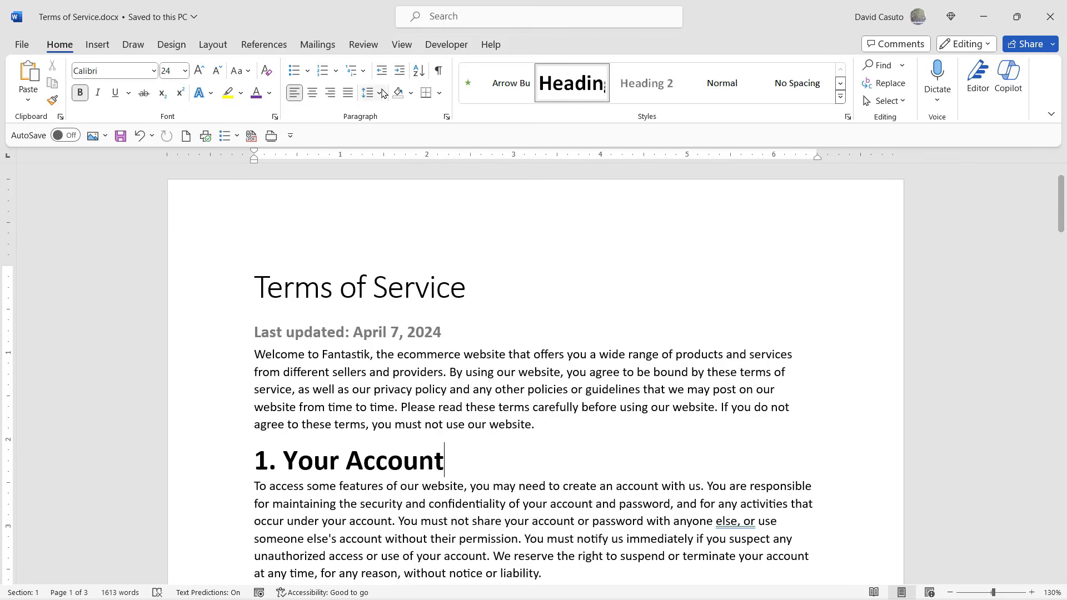
left_click(402, 49)
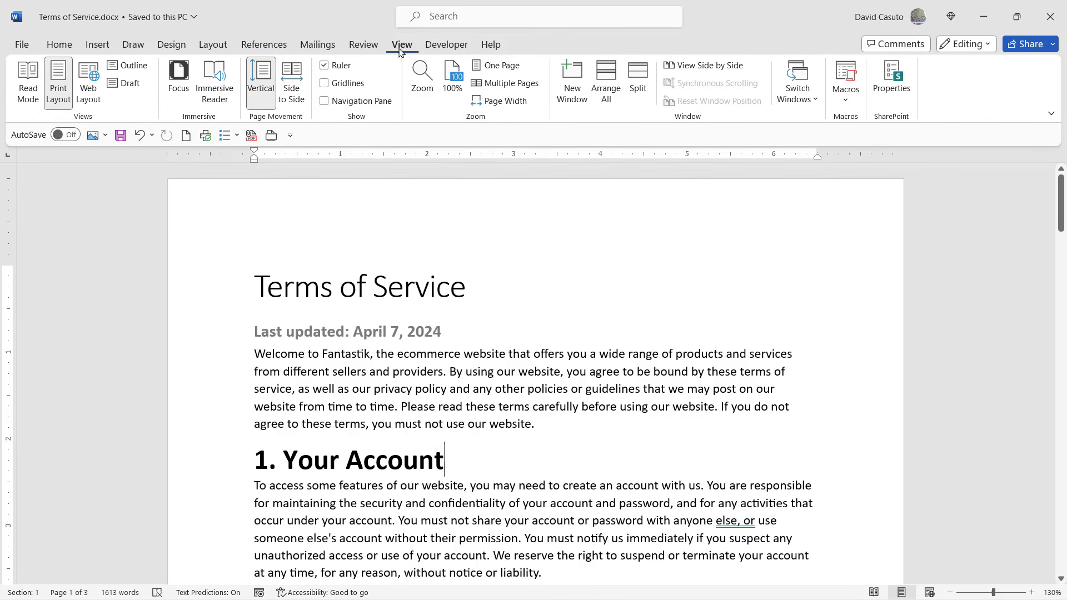
left_click(325, 103)
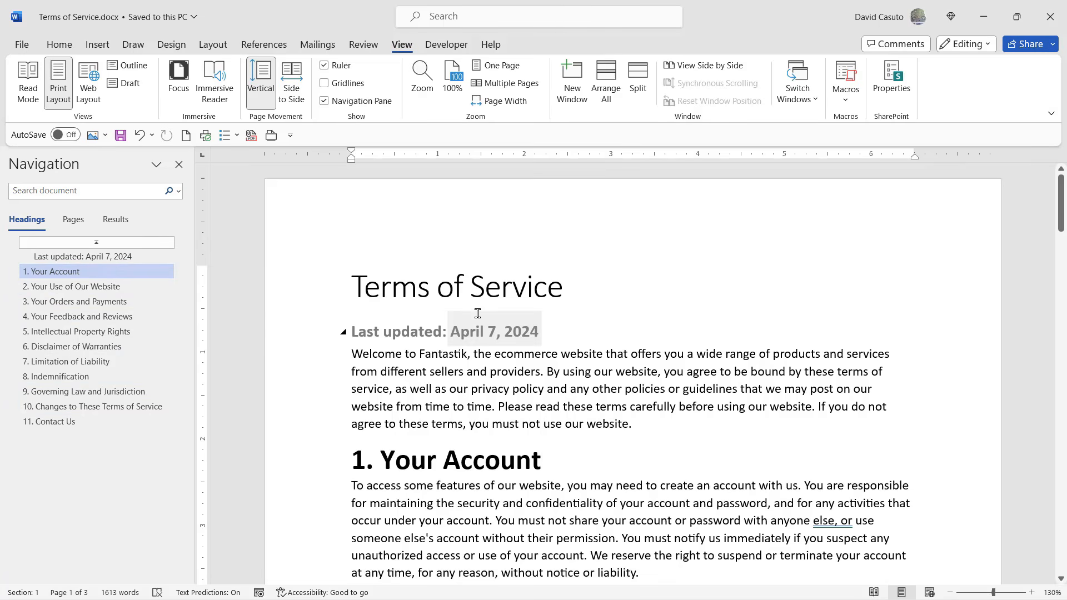
Use the headings list to visit sections 2, 3, 5 and 7 of the Terms of Service.
scroll(435, 457, "down", 1)
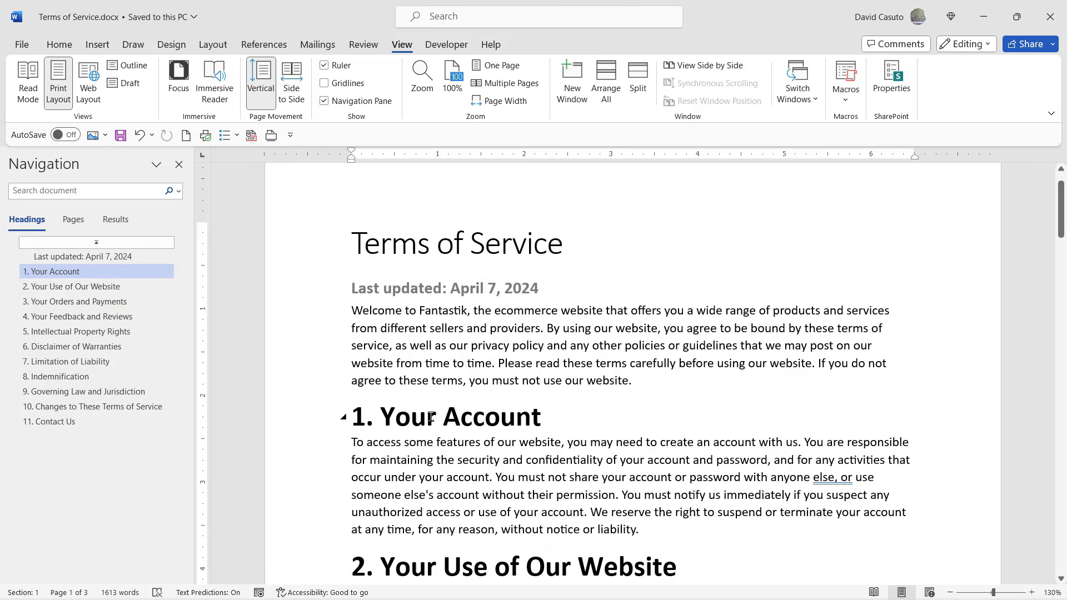
scroll(428, 417, "down", 3)
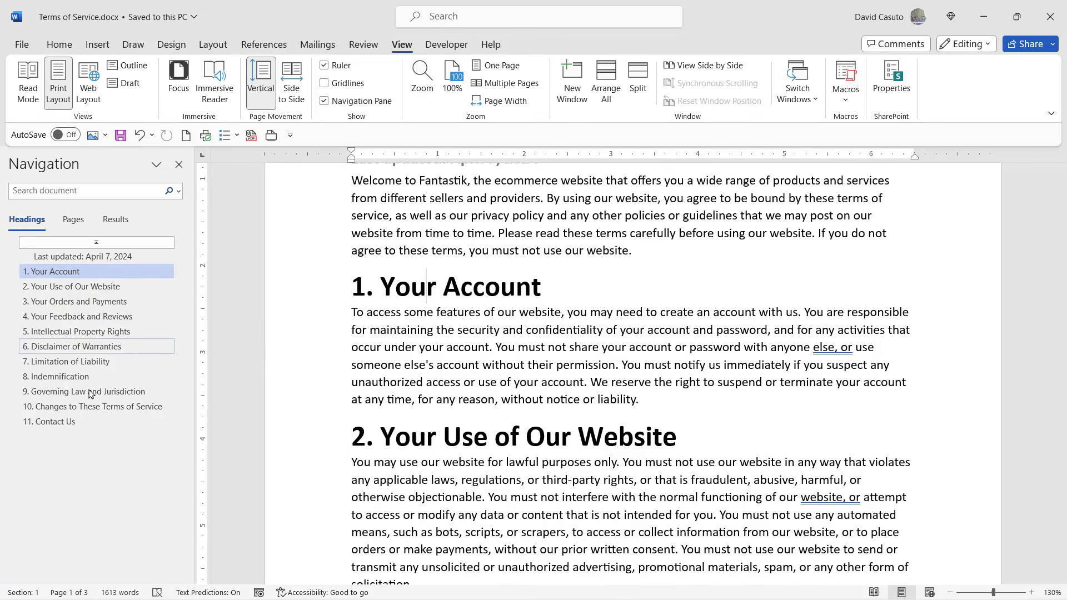
left_click(57, 287)
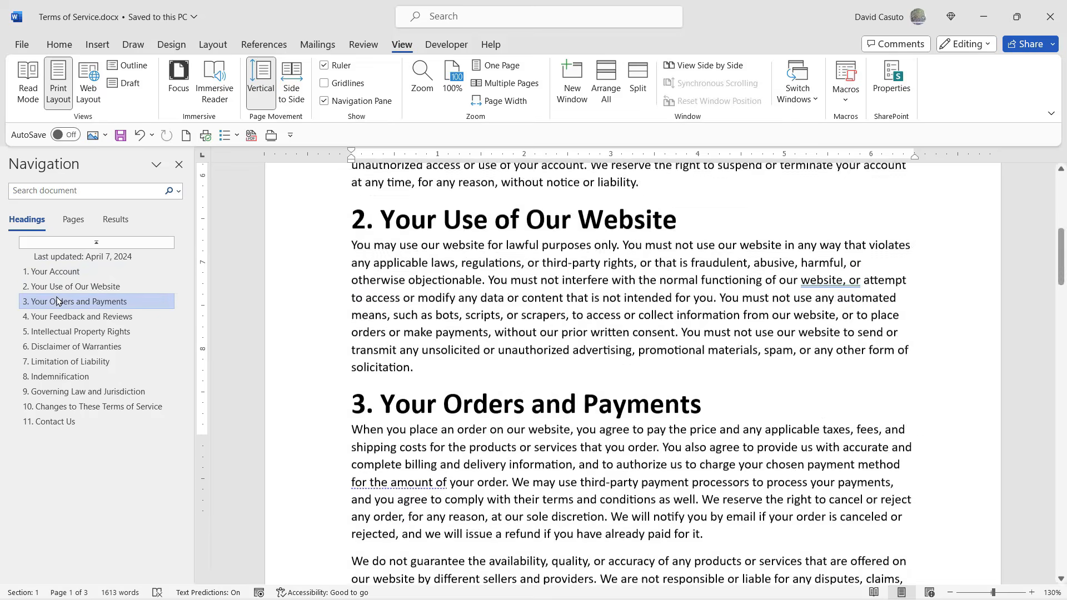
left_click(61, 301)
left_click(65, 332)
left_click(71, 362)
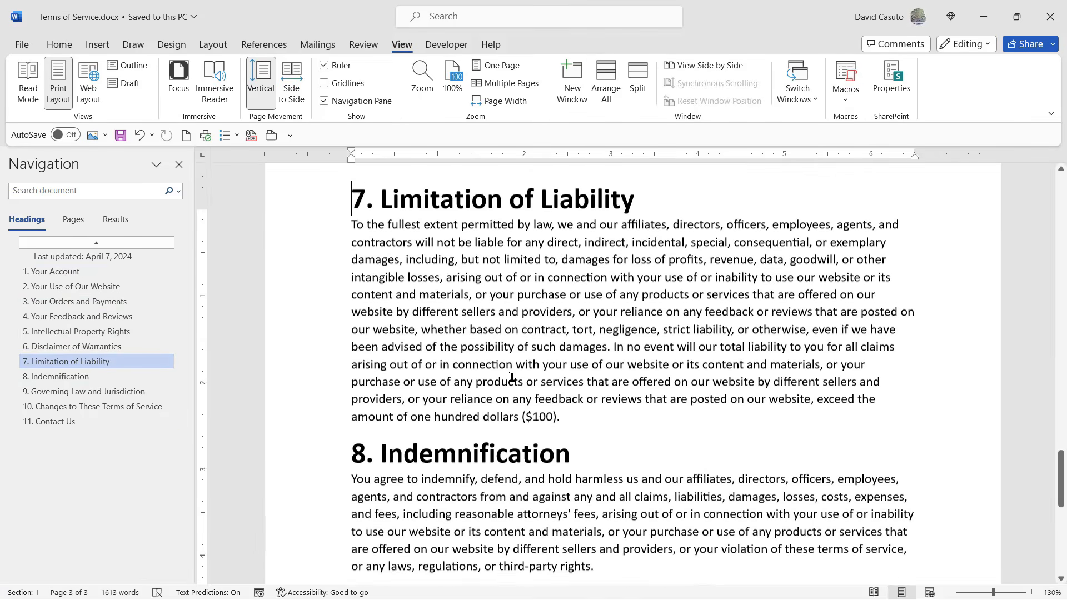
scroll(512, 376, "up", 3)
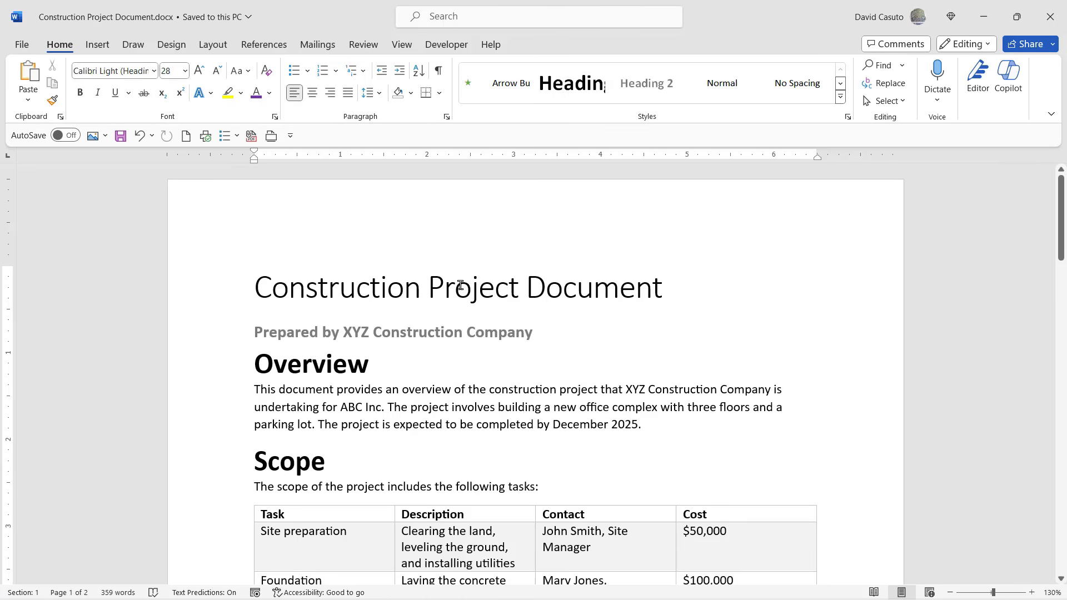
Show the Navigation Pane for the Construction Project Document and place the cursor in its title.
left_click(403, 45)
left_click(325, 101)
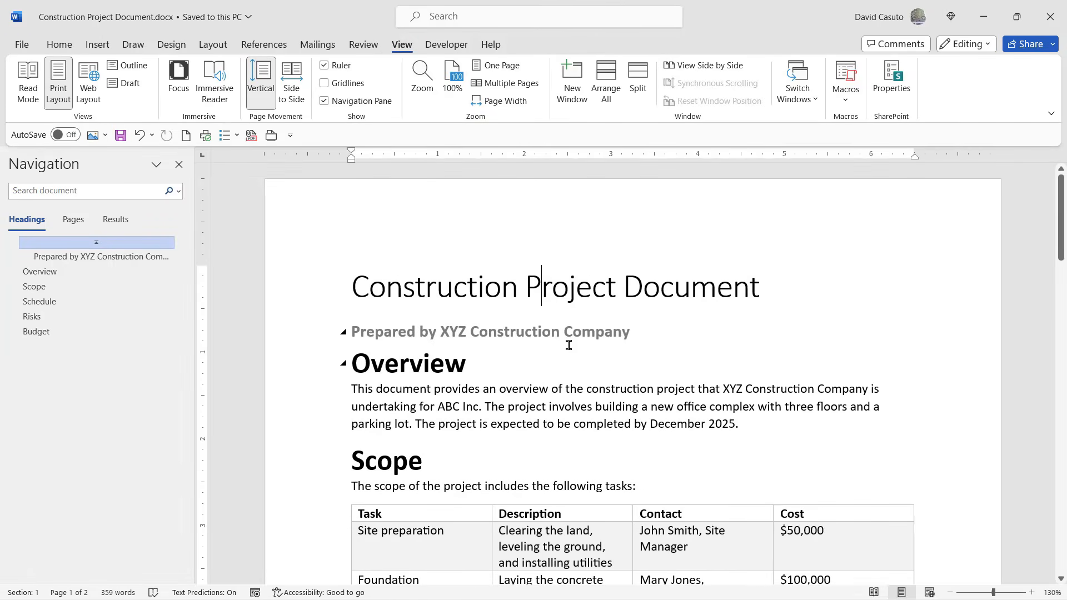
left_click(478, 289)
Visit the Overview, Scope, Schedule, Risks and Budget sections in turn through the headings list.
left_click(41, 274)
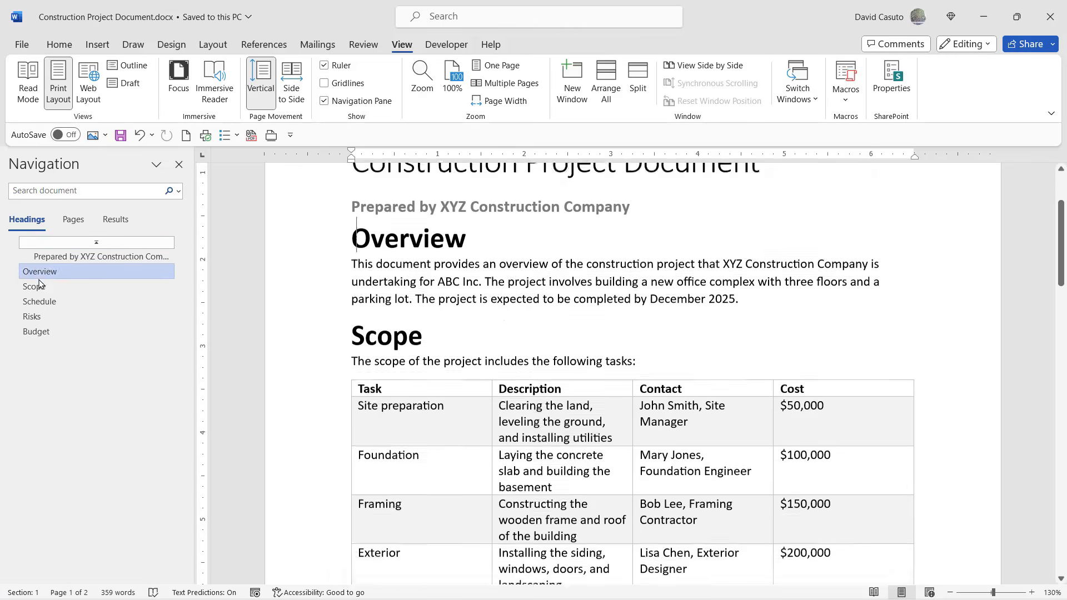
left_click(42, 287)
left_click(44, 302)
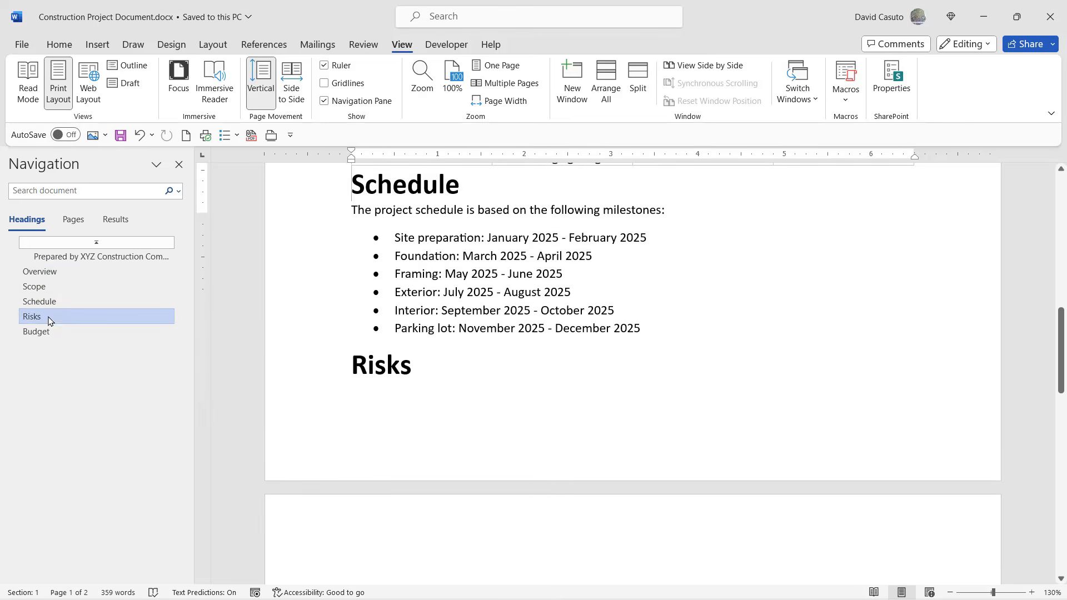
left_click(46, 317)
left_click(50, 333)
scroll(495, 376, "up", 10)
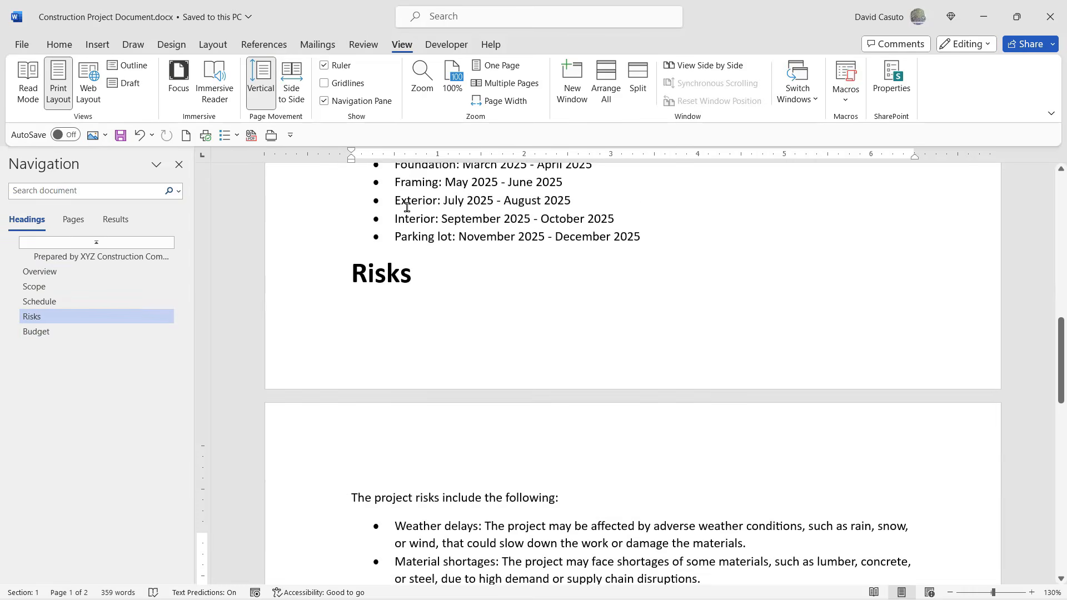
Check which style is applied to the Risks heading.
left_click(58, 44)
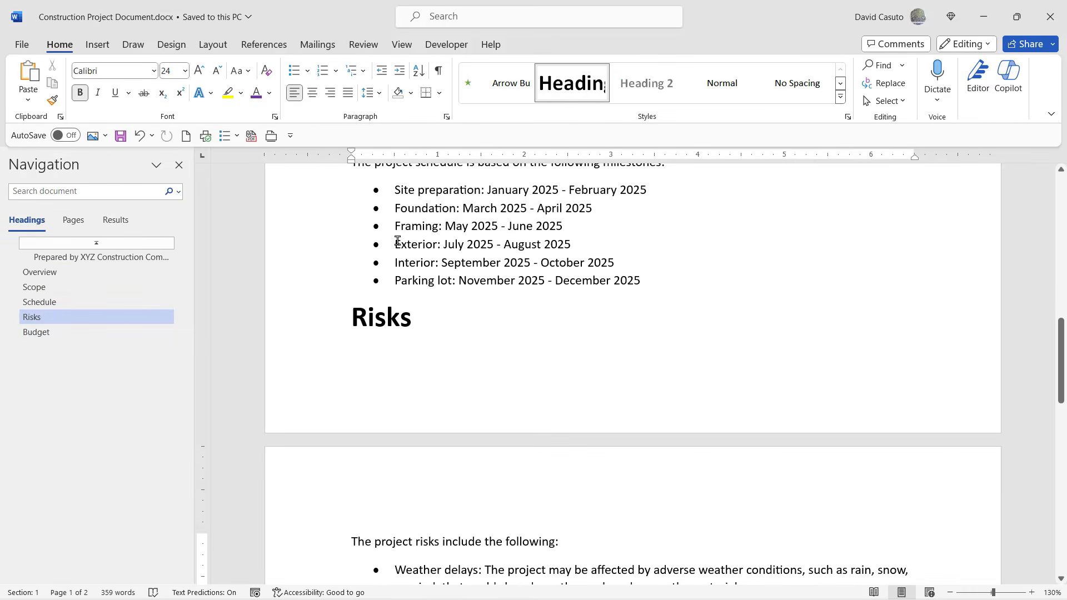
left_click(377, 321)
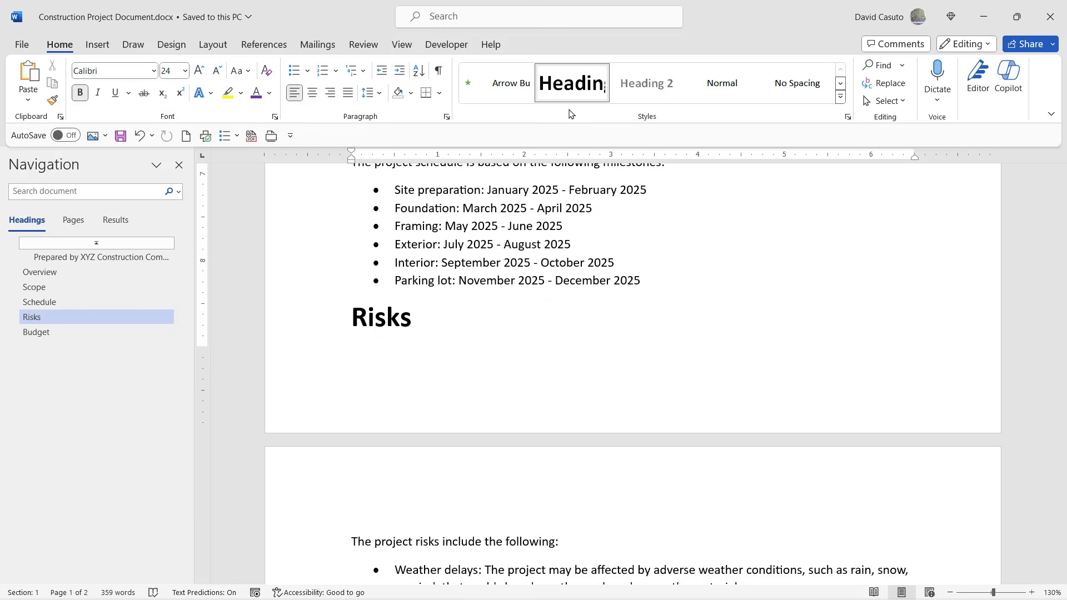
scroll(527, 291, "up", 7)
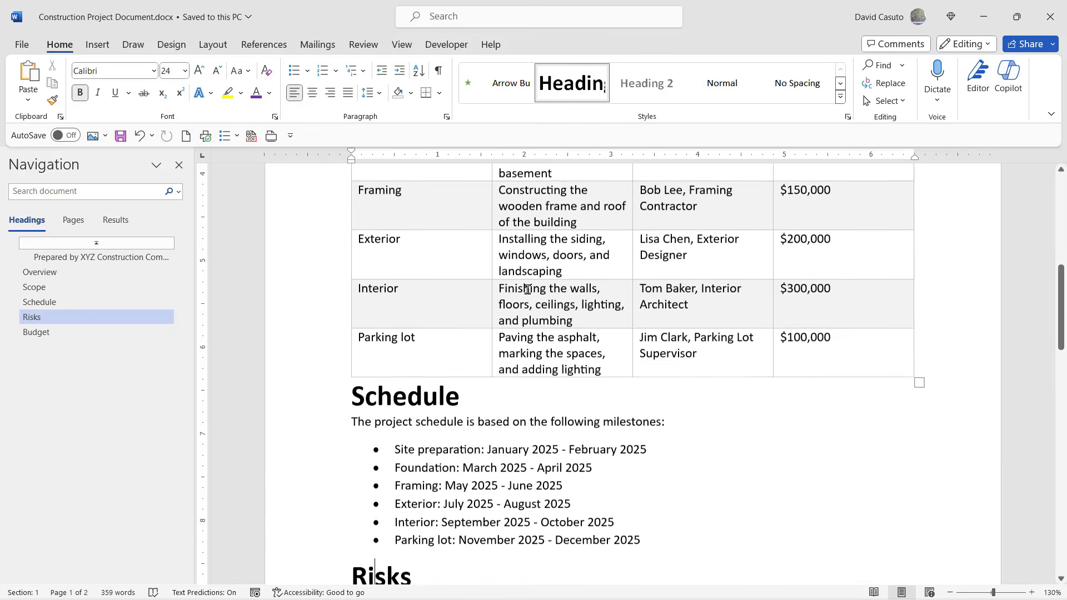
Check in the style gallery which style the Construction Project Document title uses.
scroll(526, 290, "up", 3)
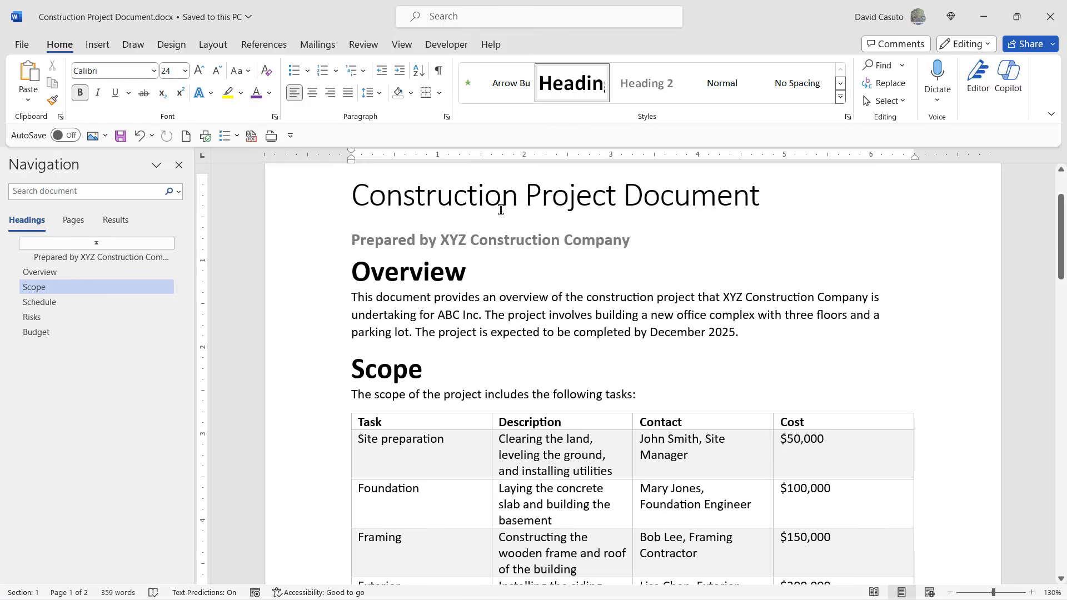
left_click(403, 194)
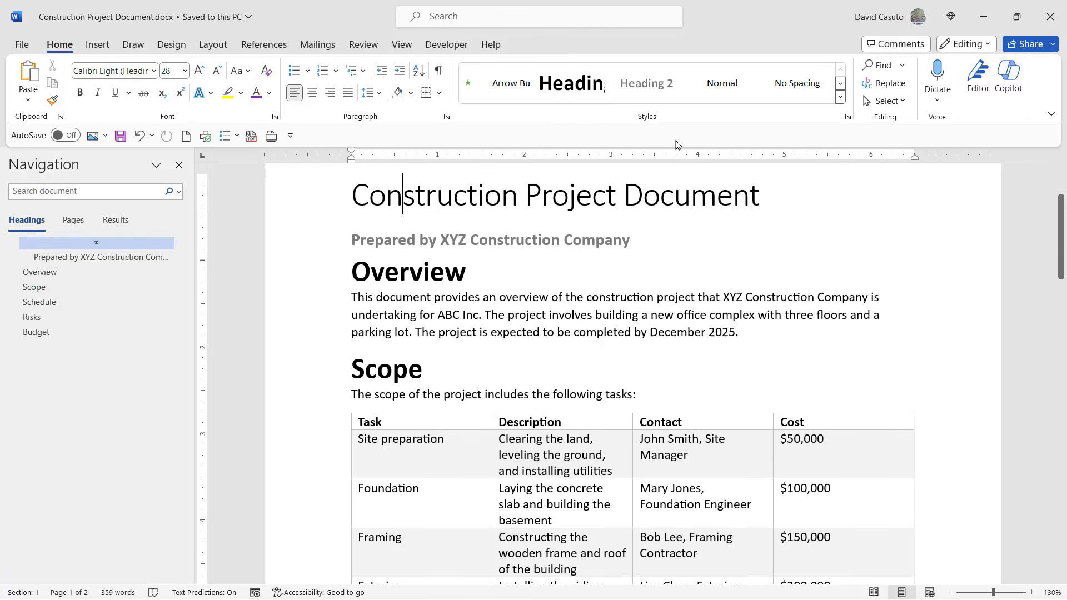
left_click(840, 97)
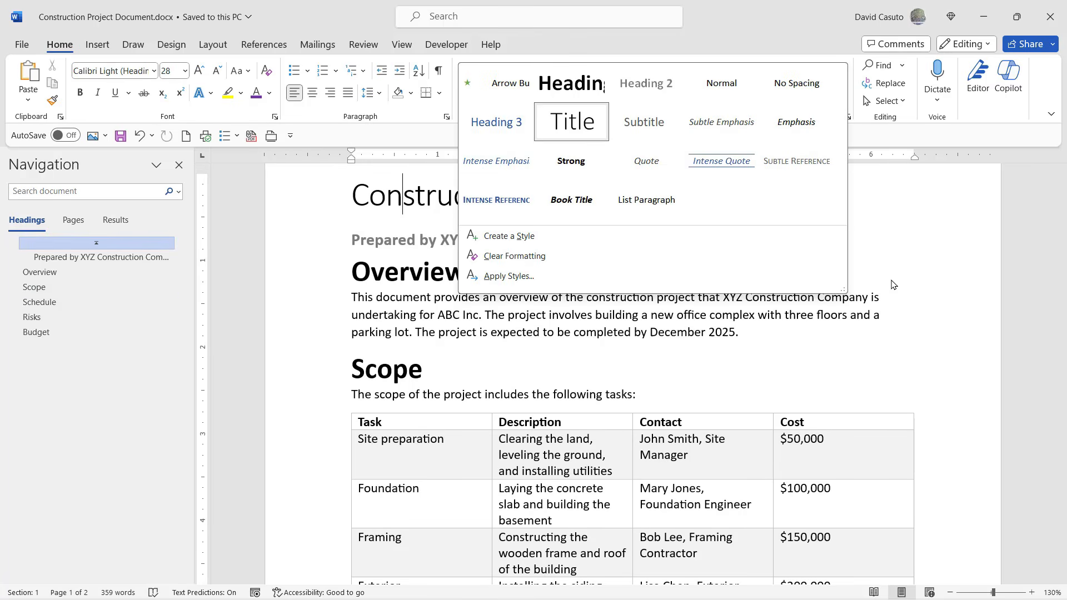
left_click(572, 135)
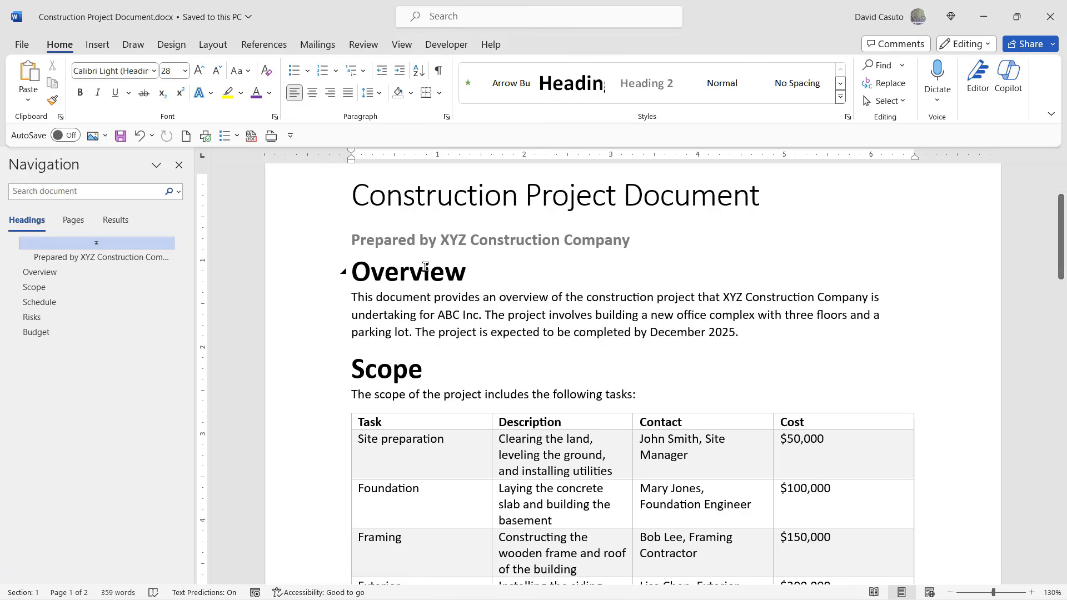
Place the cursor in the Overview heading and look through the document's section headings.
left_click(384, 272)
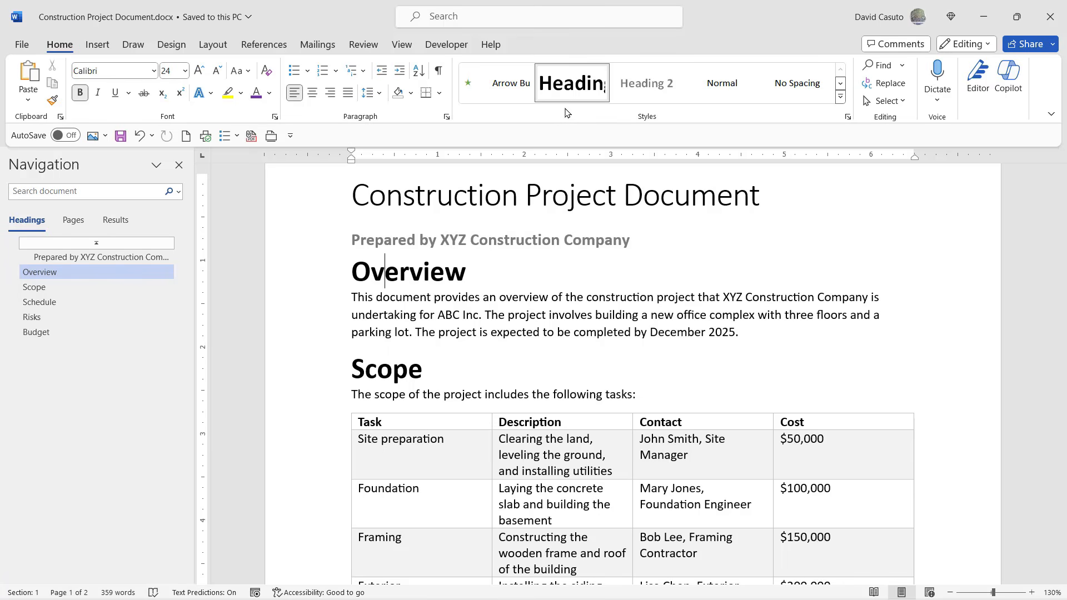
scroll(421, 285, "down", 1)
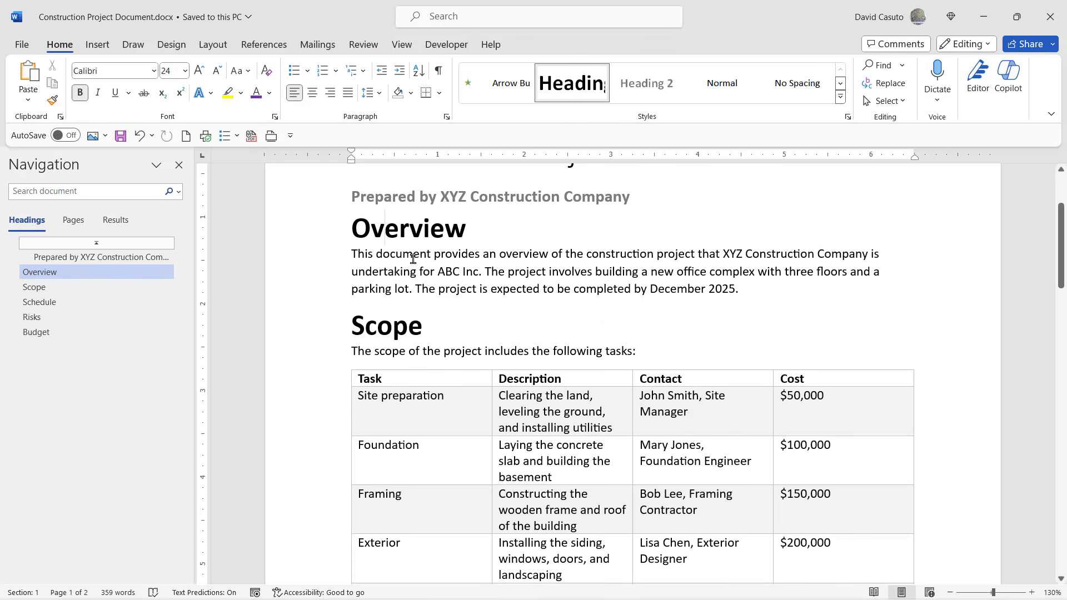
scroll(420, 284, "down", 12)
scroll(423, 377, "down", 11)
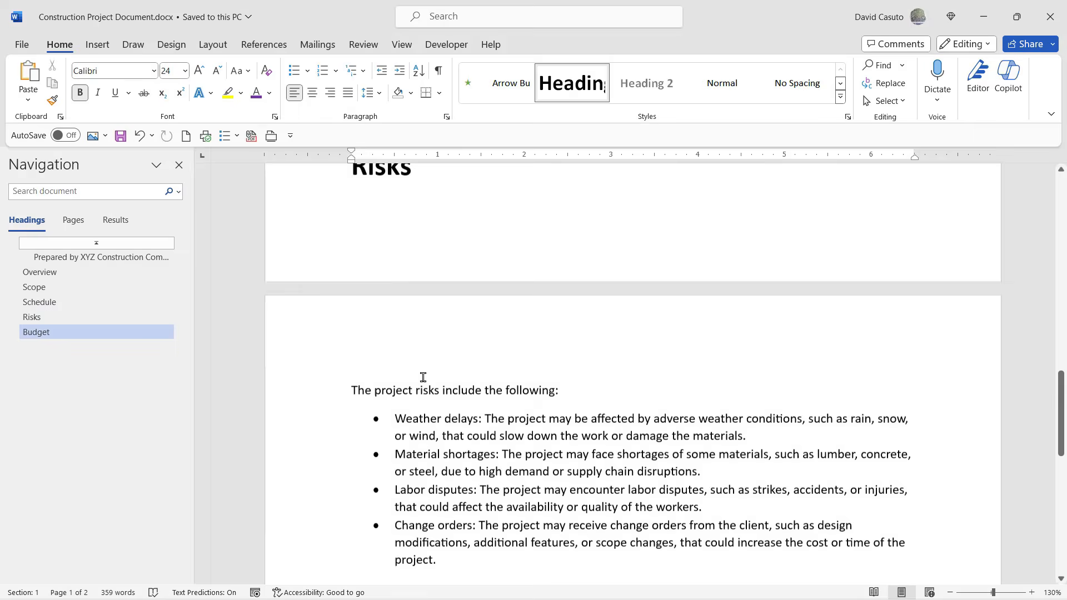
scroll(422, 376, "up", 13)
scroll(464, 389, "up", 14)
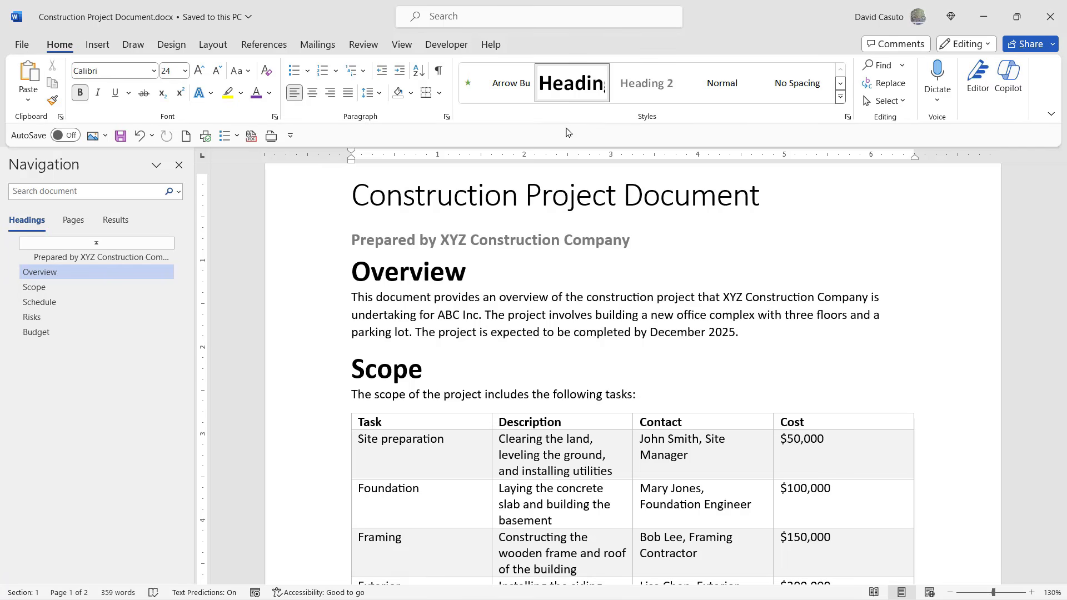
Modify the Heading 1 style of the Construction Project Document, setting its font size to 20 pt.
right_click(559, 83)
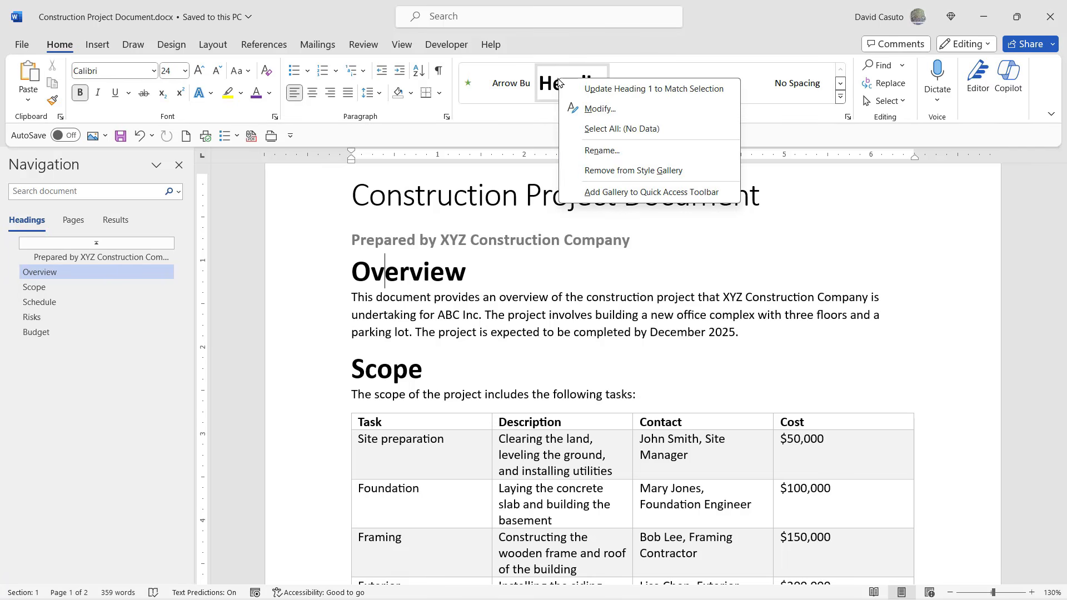
left_click(611, 109)
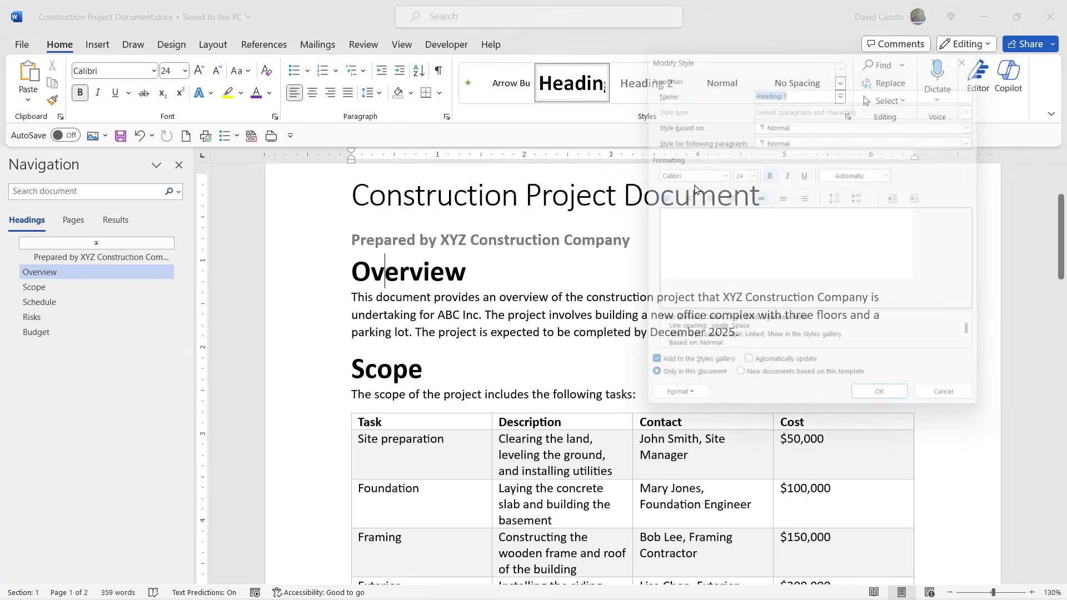
left_click_drag(887, 25, 573, 89)
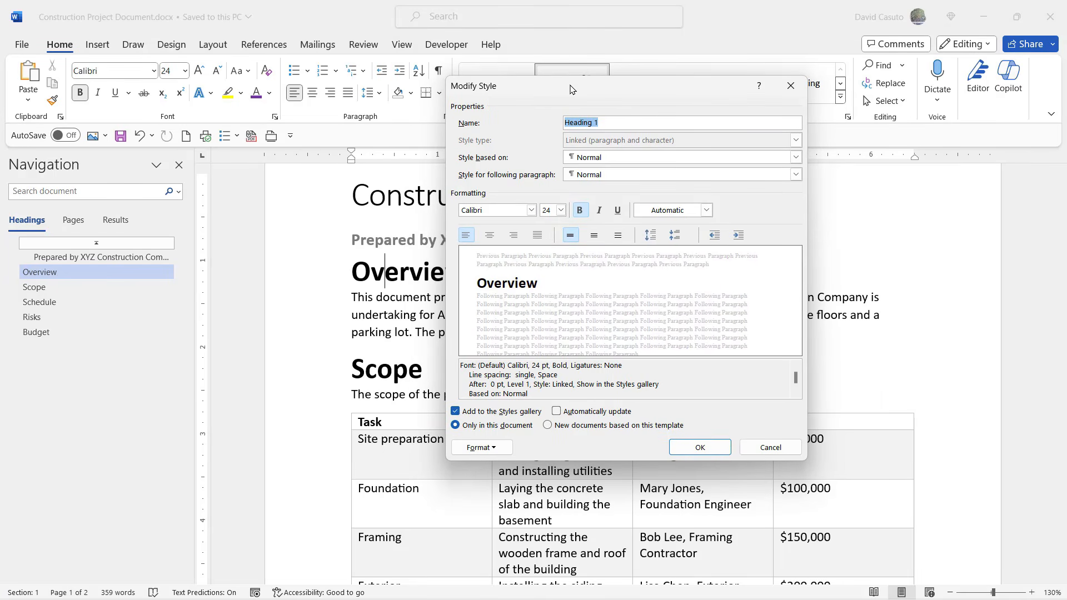
left_click_drag(572, 90, 604, 79)
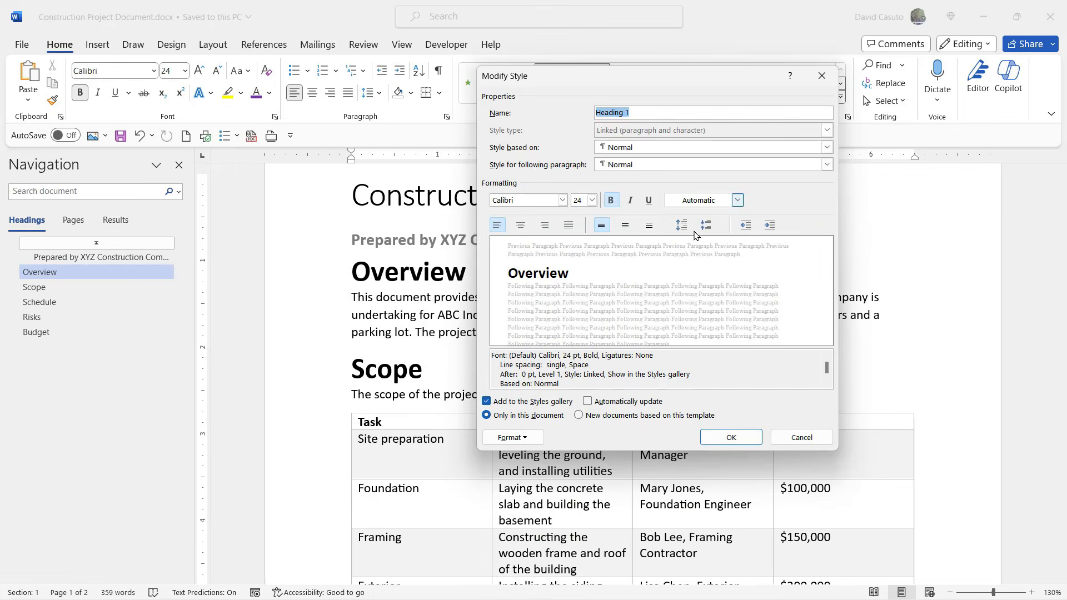
left_click_drag(602, 87, 721, 49)
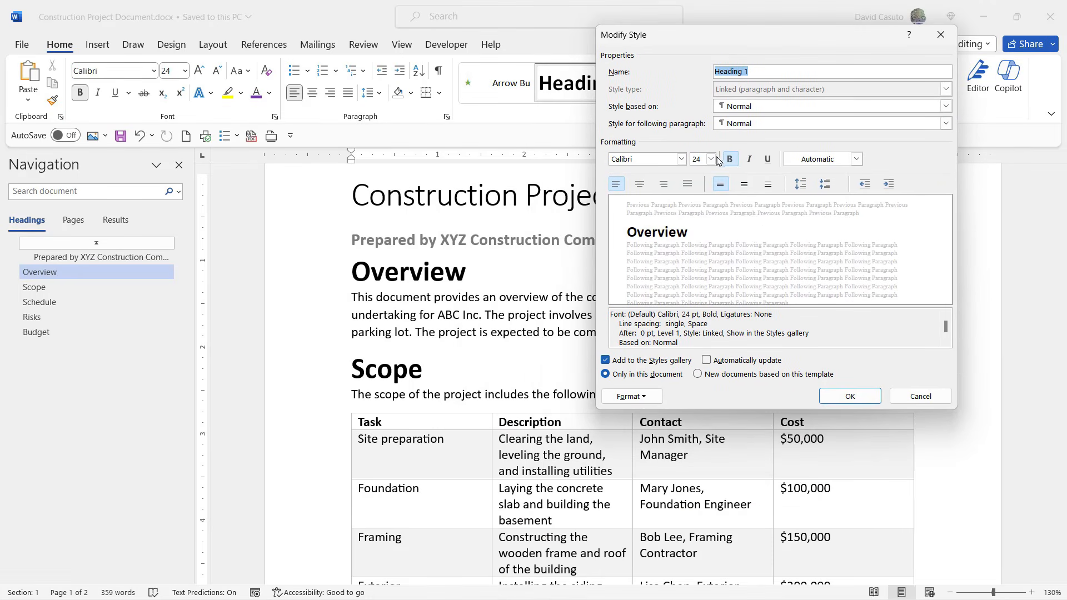
left_click(711, 159)
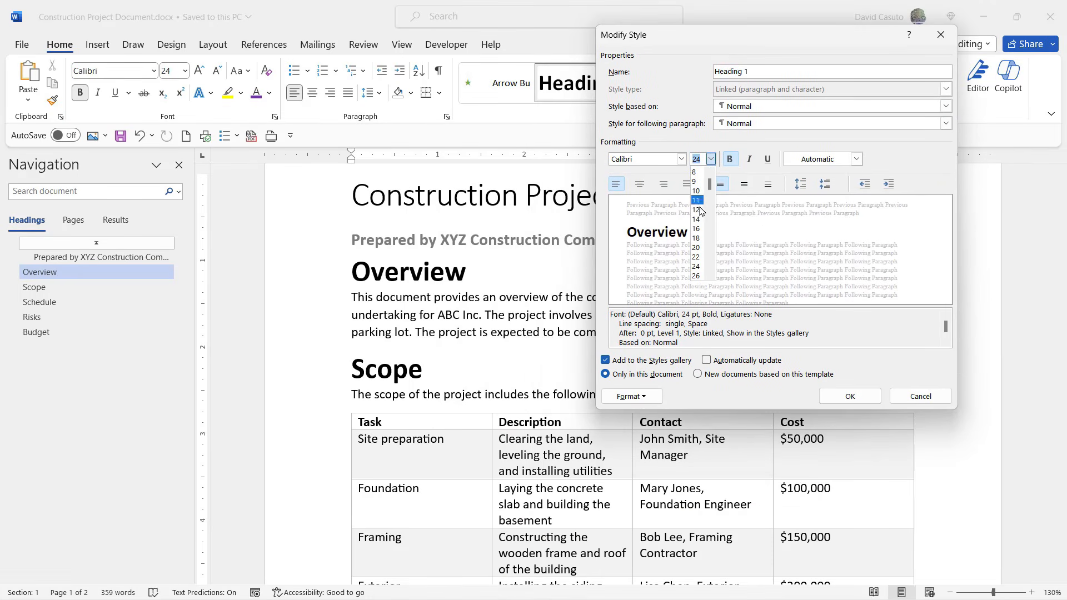
left_click(697, 247)
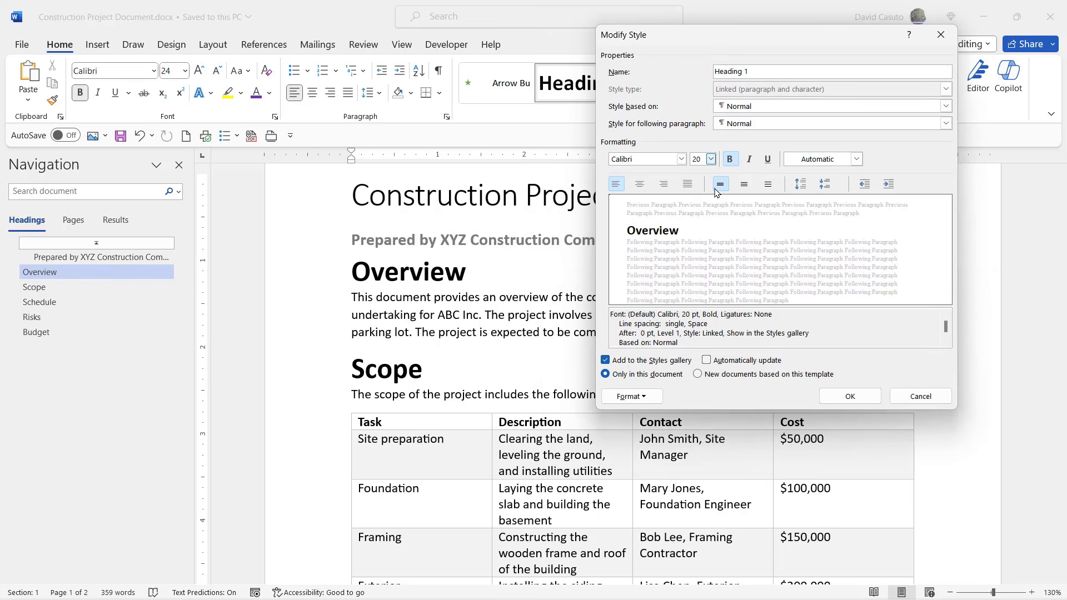
Set the Heading 1 style's font to Lato and its colour to standard Purple, and apply the changes.
left_click(681, 160)
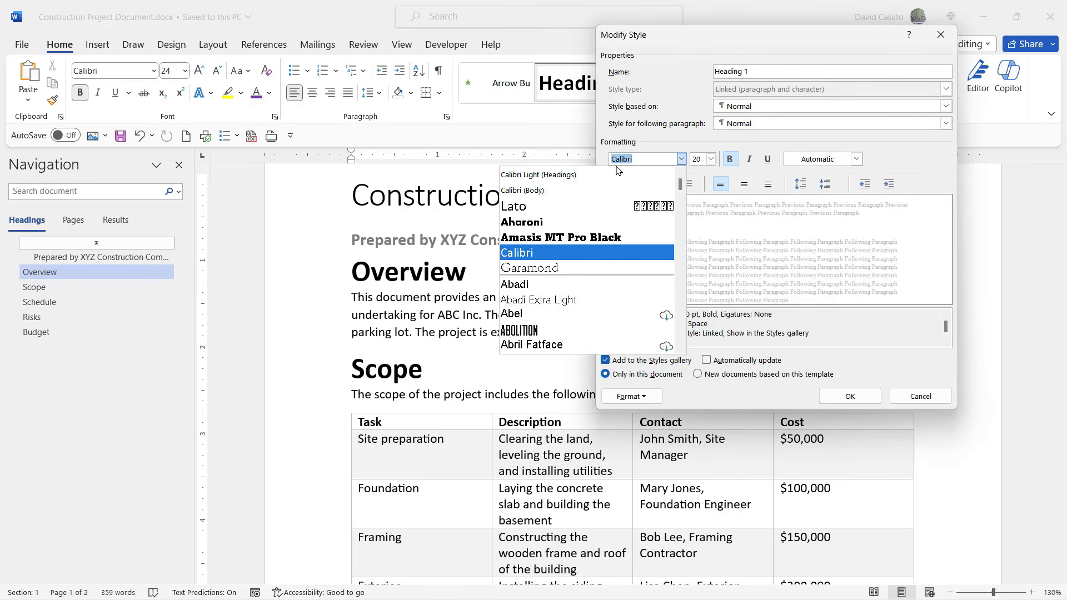
left_click(547, 206)
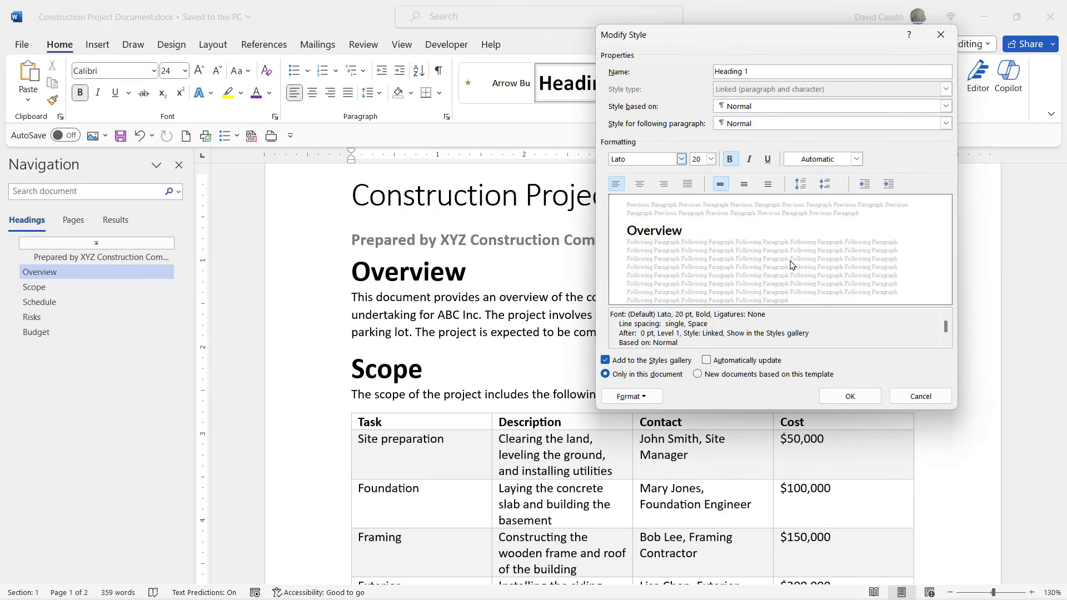
left_click(856, 159)
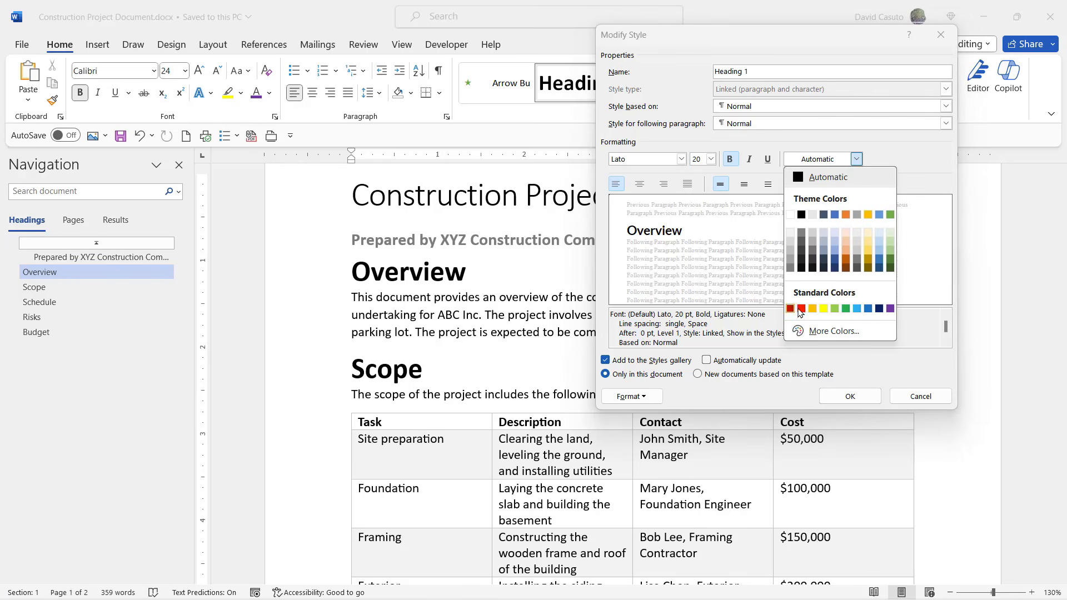
left_click(890, 309)
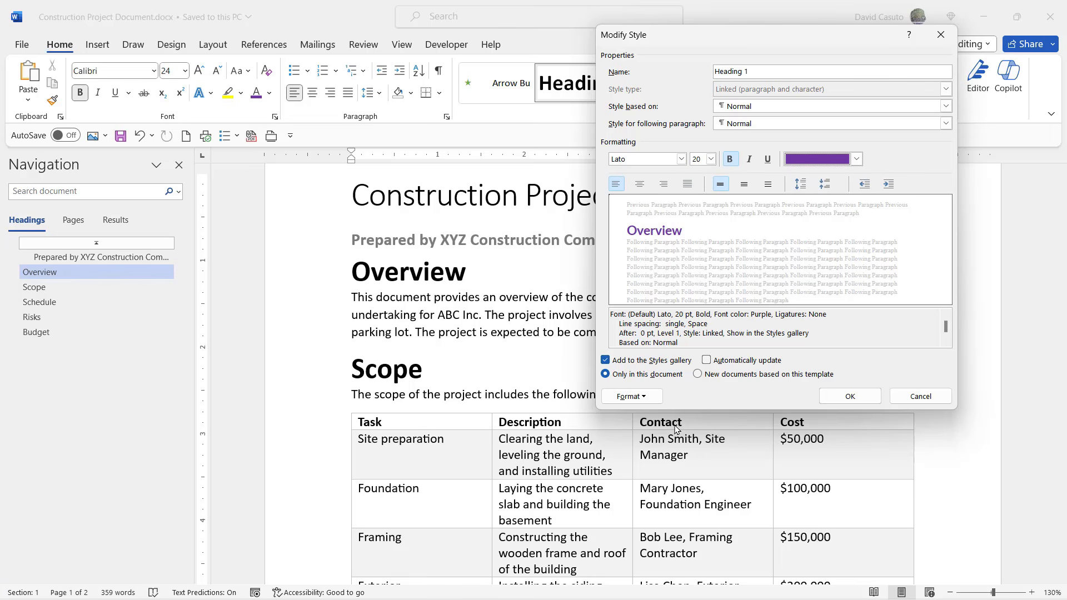
left_click(849, 396)
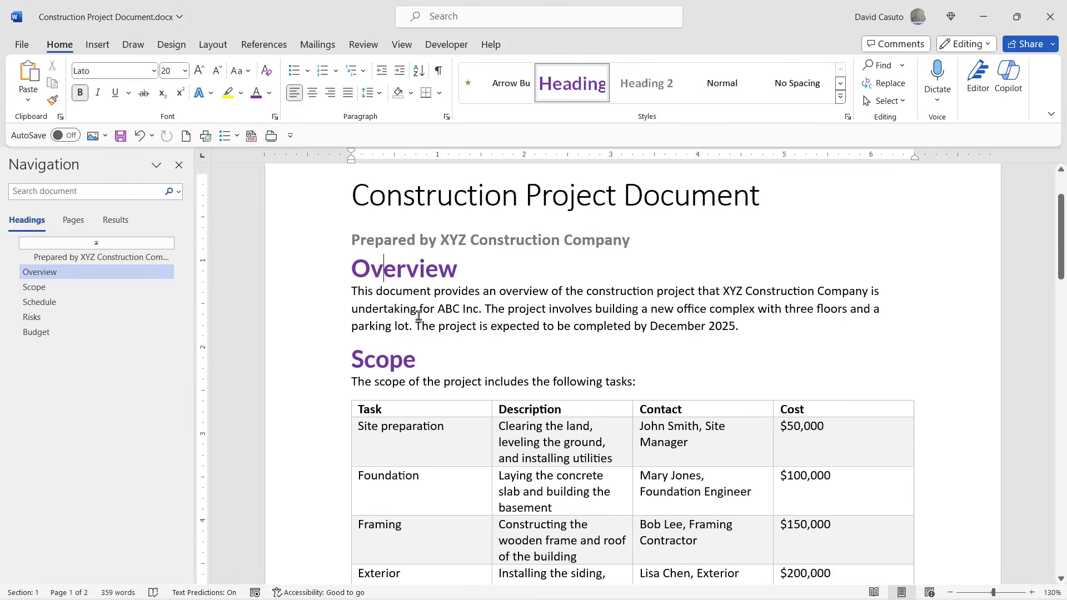
Review the restyled headings throughout the Construction Project Document down to the Budget section.
scroll(412, 383, "down", 2)
scroll(411, 382, "down", 15)
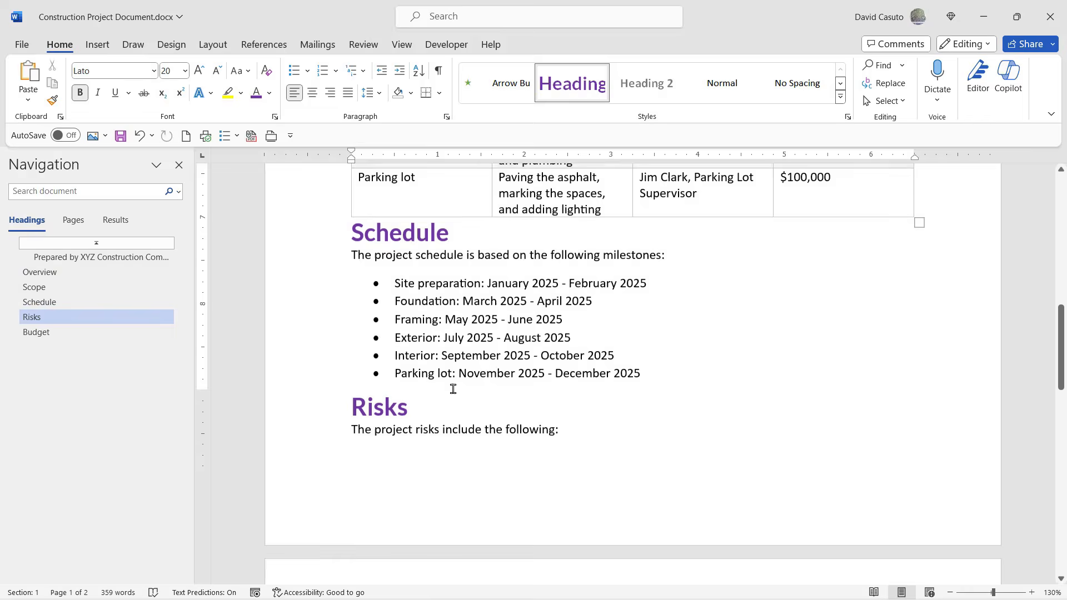
scroll(461, 389, "down", 3)
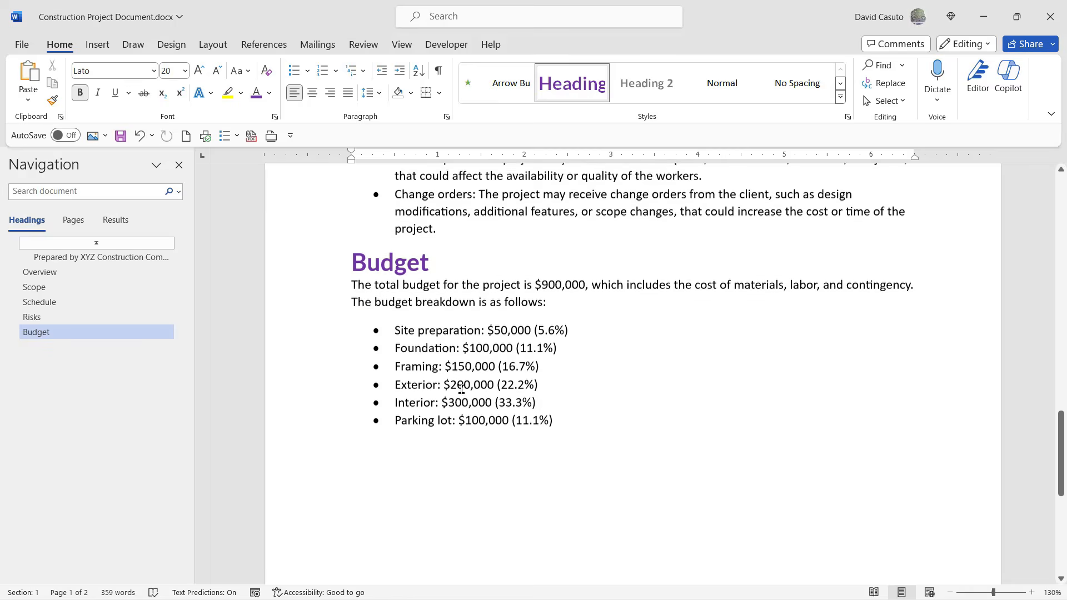
scroll(462, 389, "up", 12)
scroll(461, 389, "up", 7)
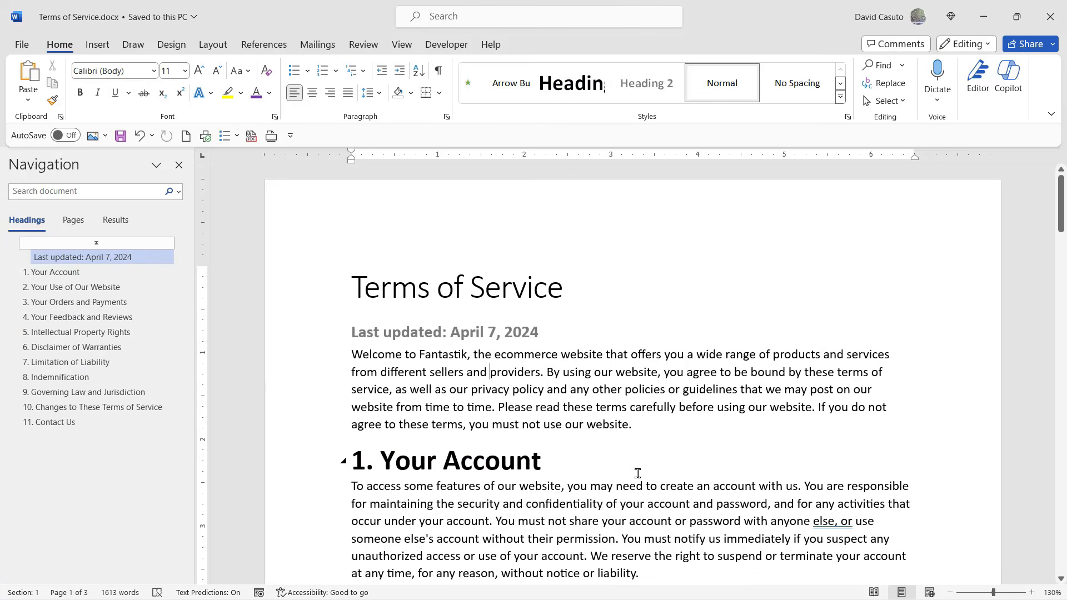
In the Terms of Service document, modify the Heading 1 style to use the Amasis MT Pro Black font at 26 pt.
scroll(634, 464, "down", 1)
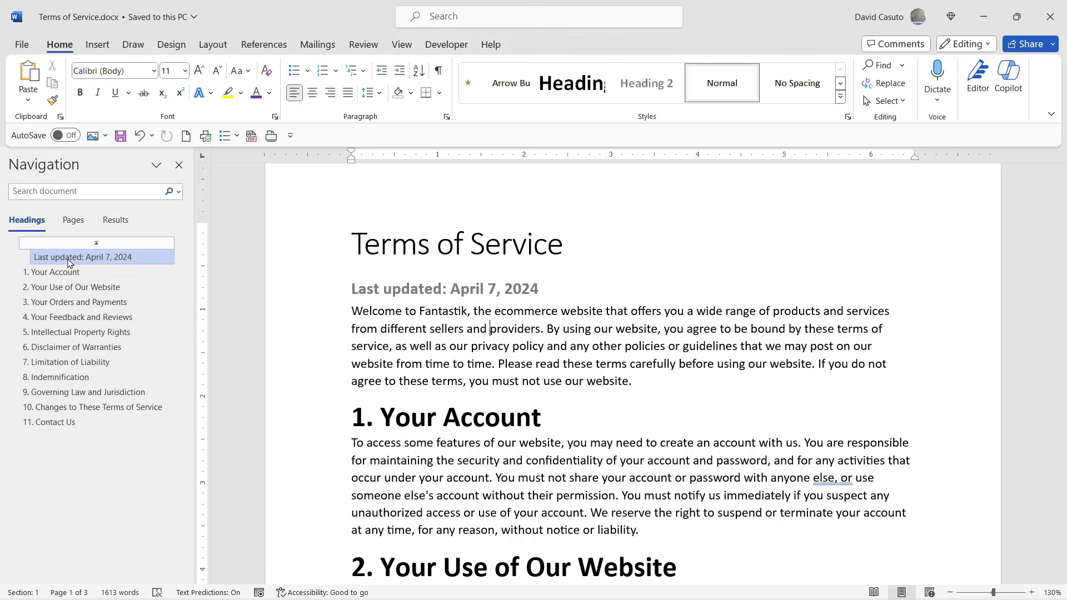
right_click(560, 89)
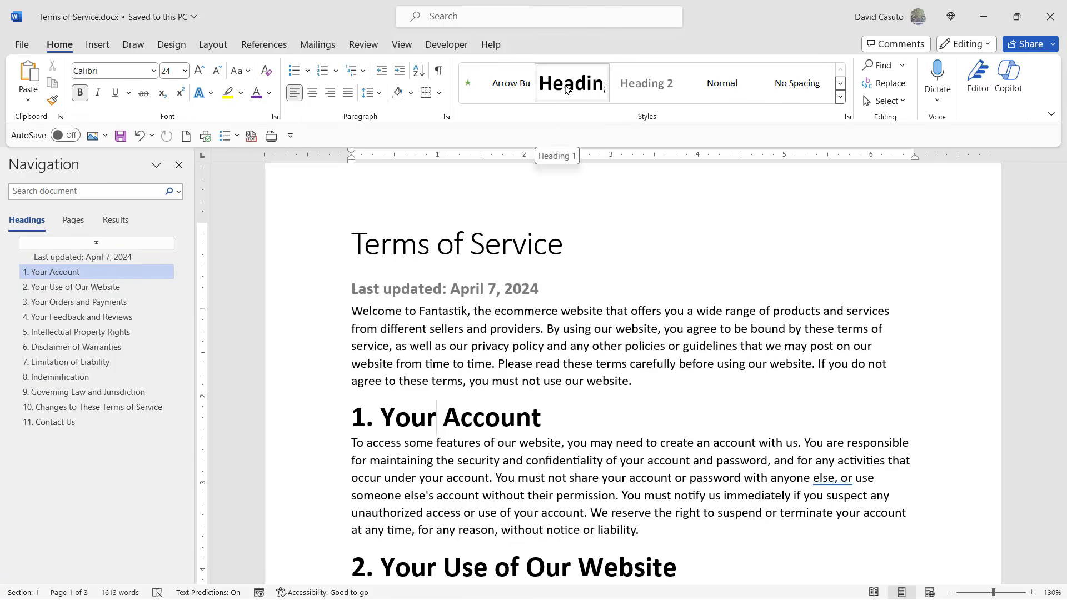
right_click(563, 95)
left_click(592, 120)
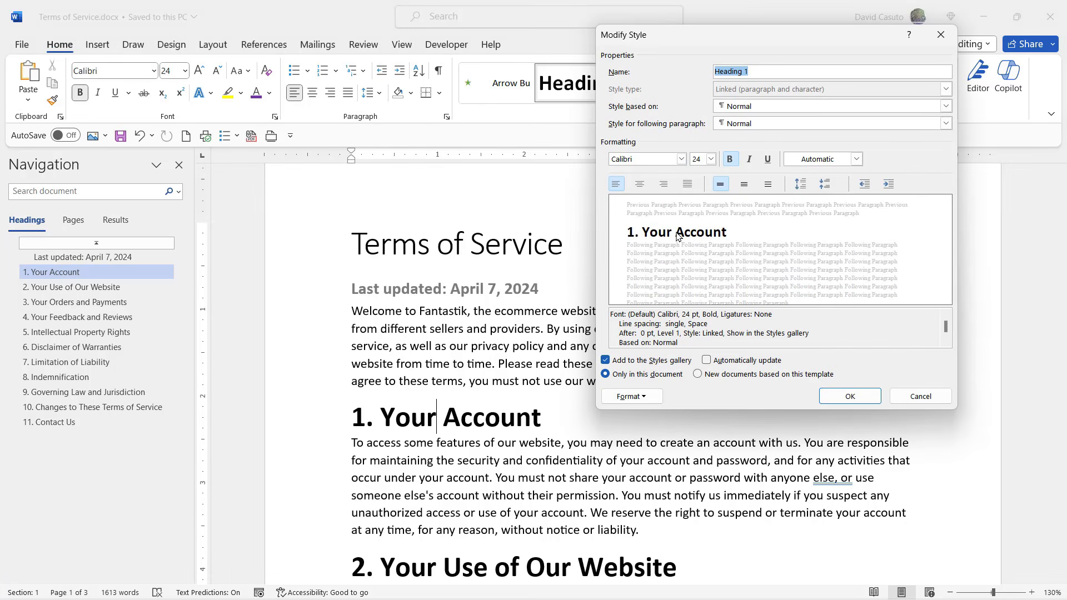
left_click(681, 159)
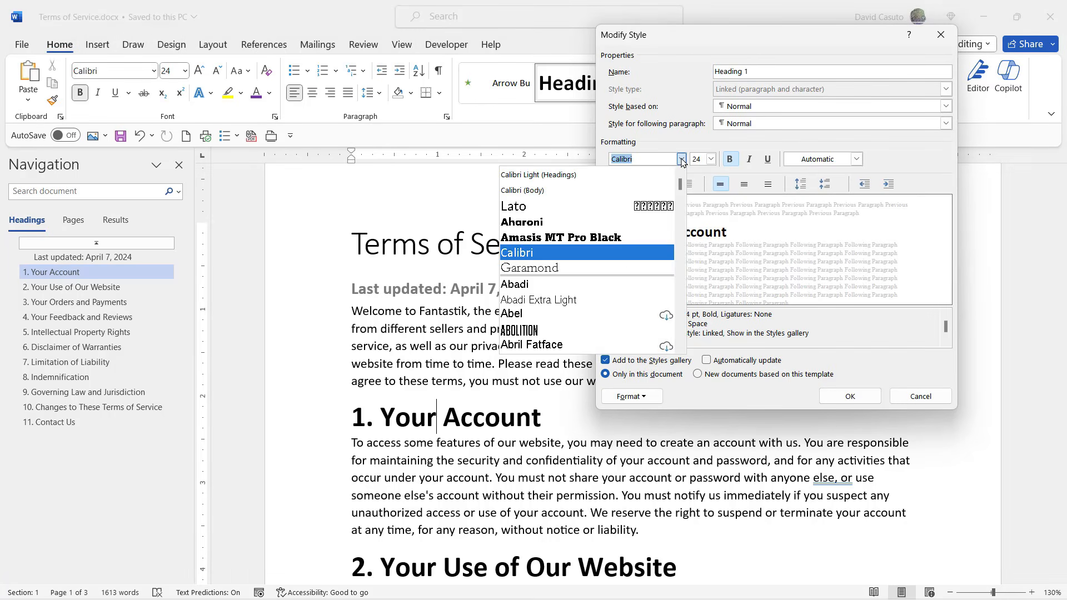
left_click(544, 240)
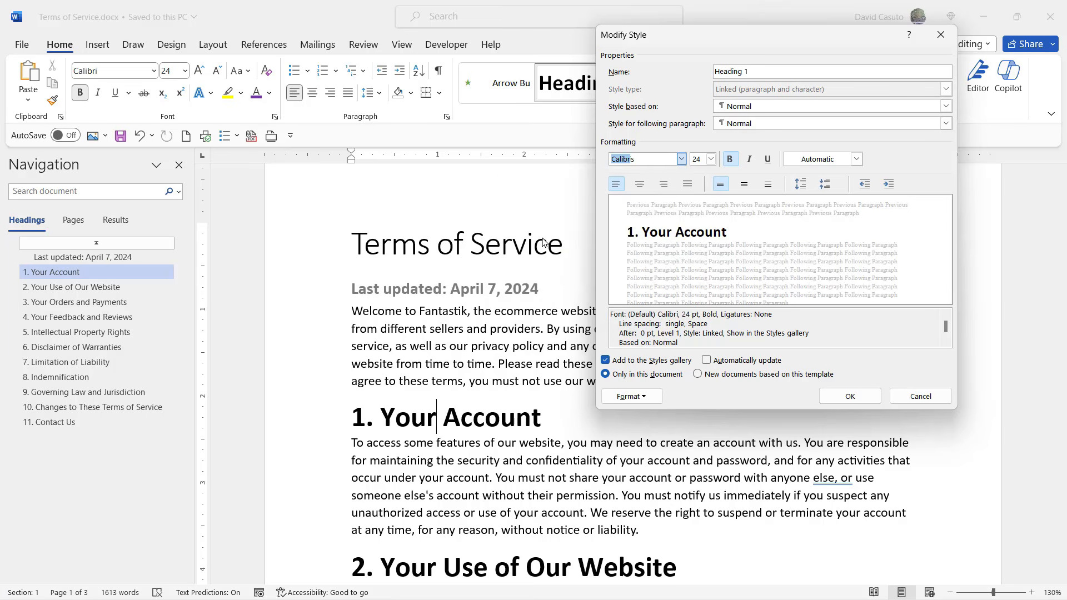
left_click(710, 161)
left_click(695, 276)
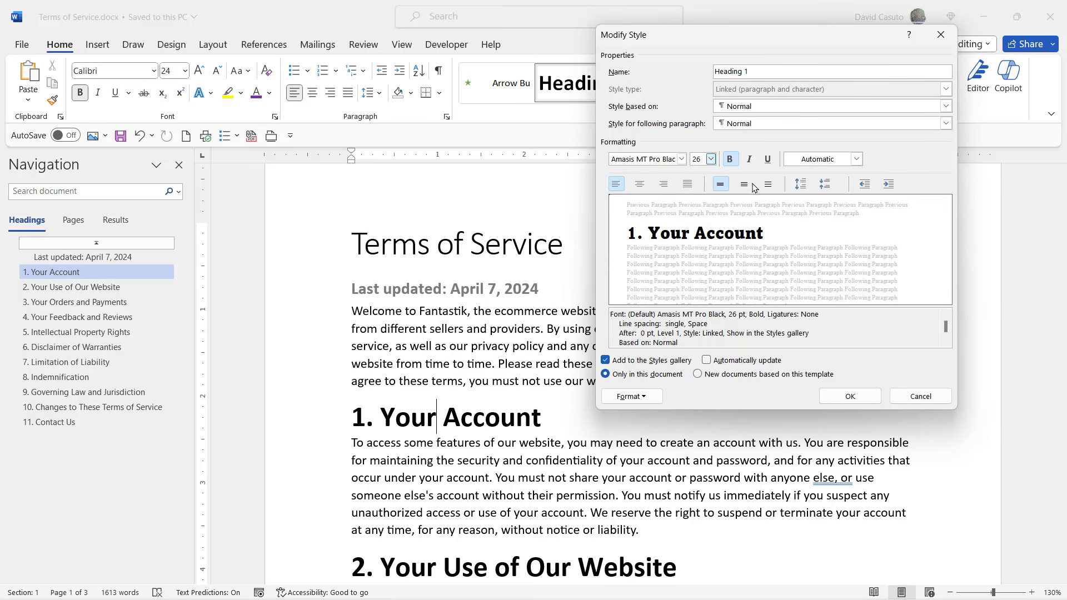
Set the Heading 1 style's colour to Dark Red and apply the modified style to the Terms of Service headings.
left_click(856, 159)
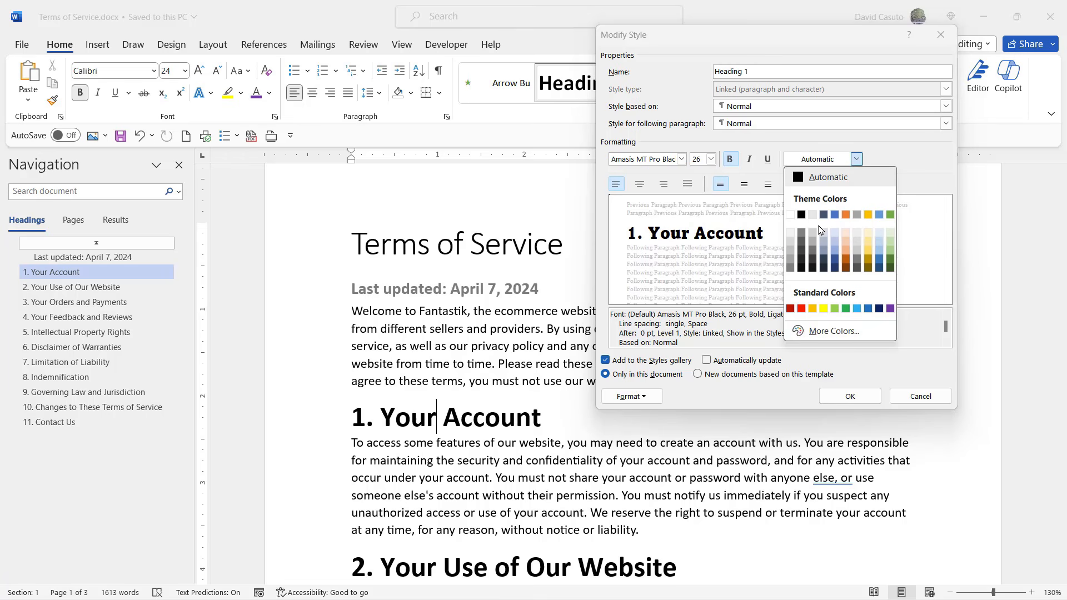
left_click(790, 308)
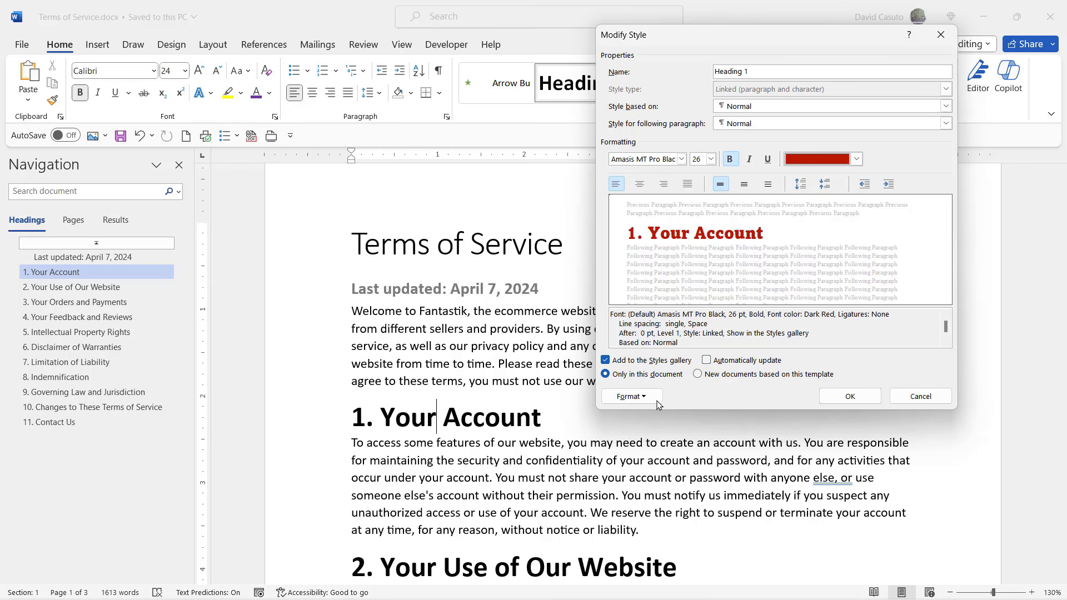
left_click(637, 398)
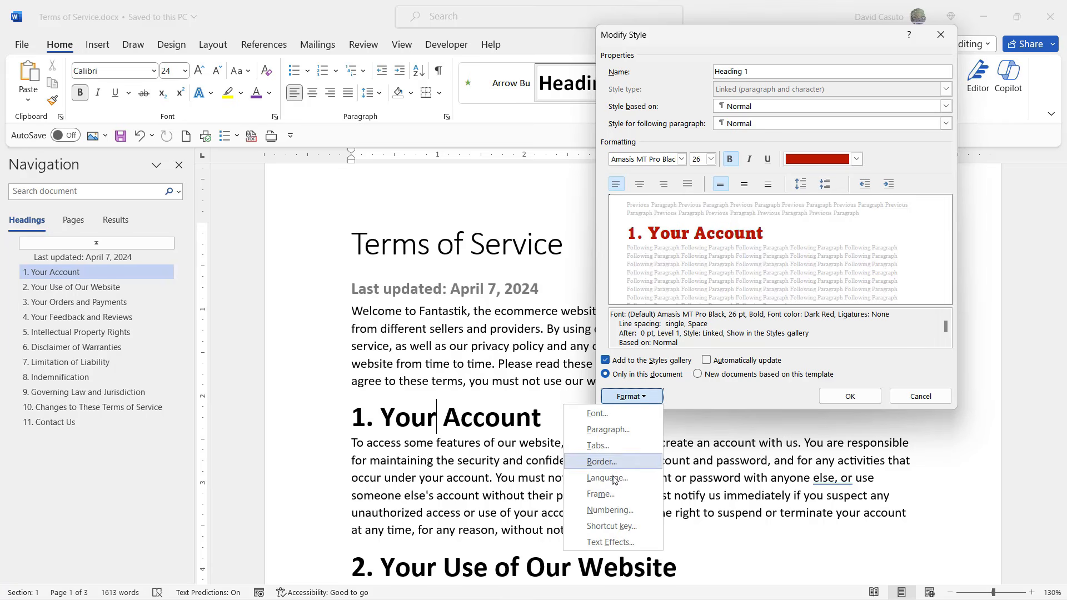
left_click(729, 394)
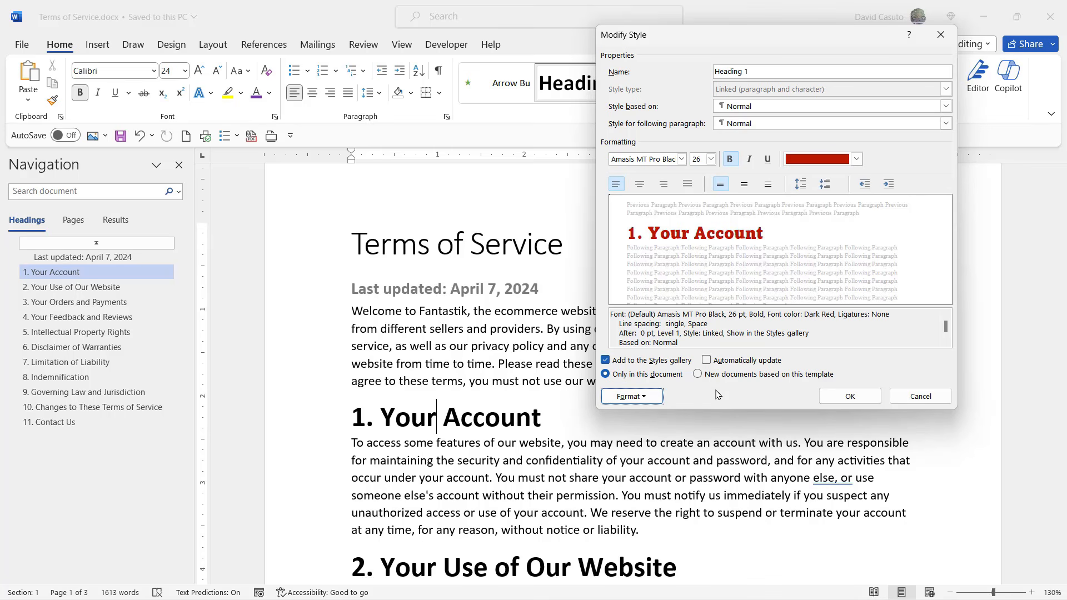
left_click(850, 396)
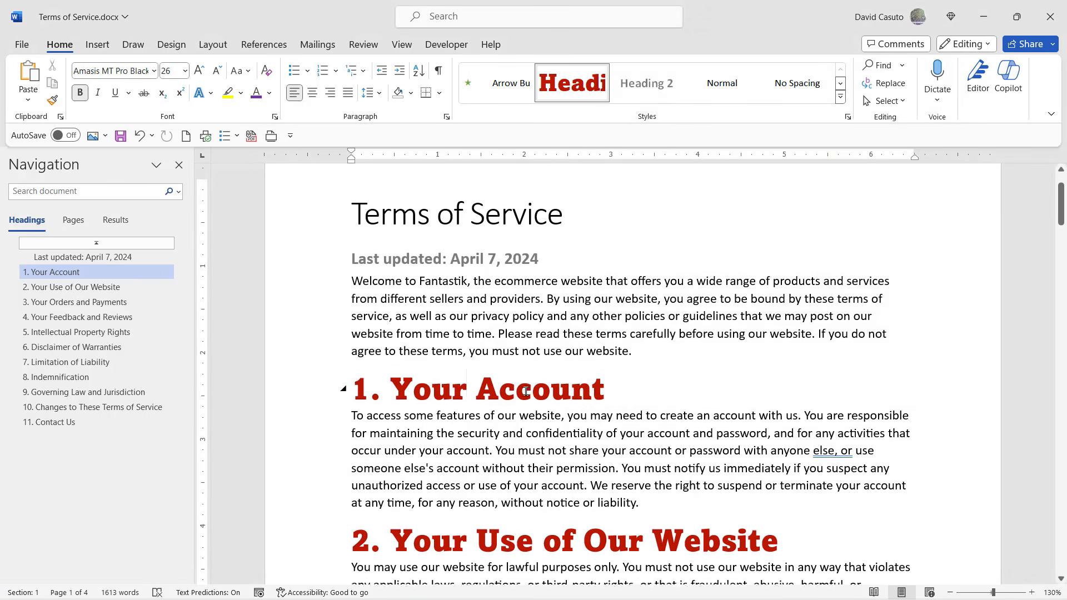
scroll(525, 391, "down", 8)
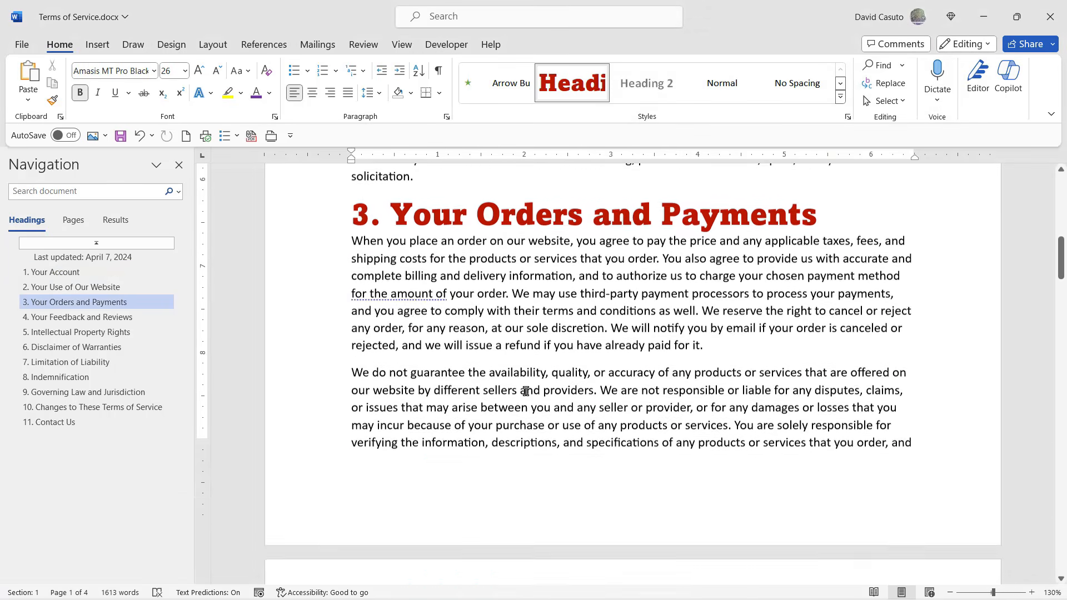
Review the restyled Heading 1 headings throughout the Terms of Service document down to section 11, Contact Us.
scroll(525, 390, "down", 10)
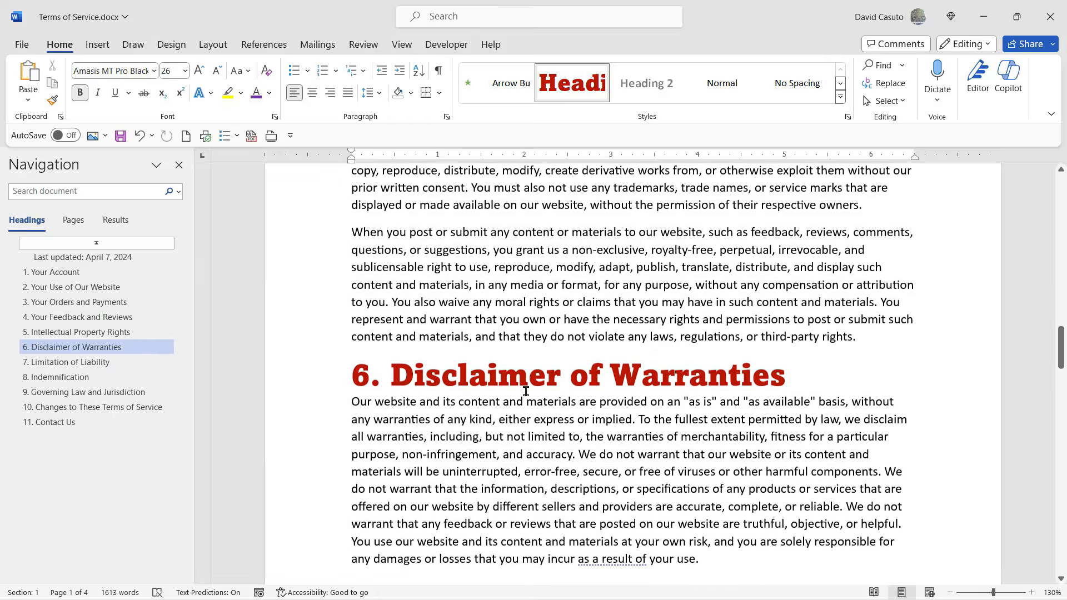
scroll(525, 390, "down", 12)
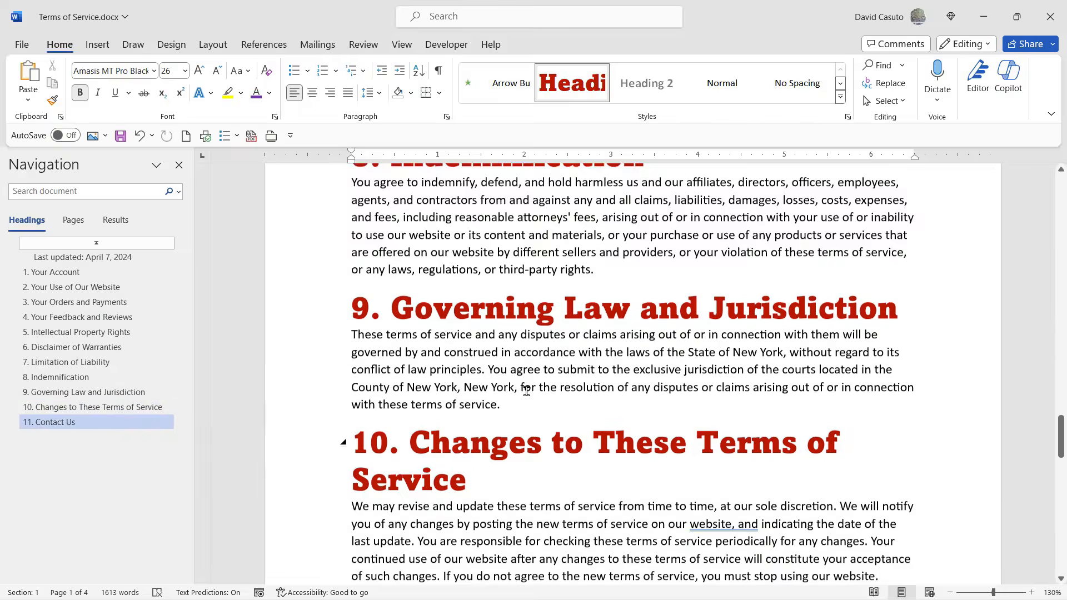
scroll(526, 391, "down", 12)
scroll(526, 391, "up", 6)
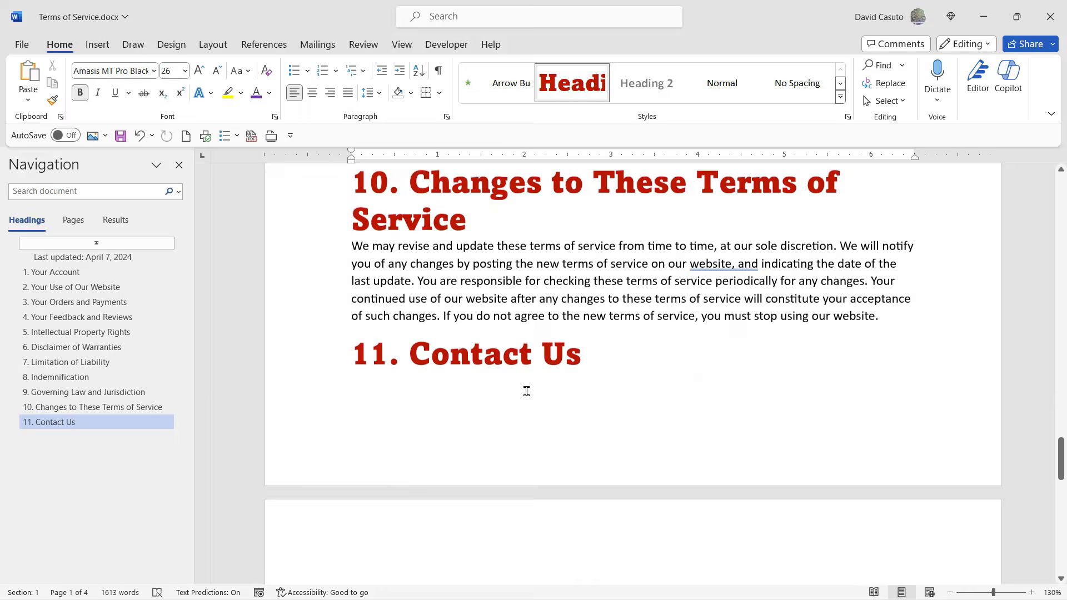
scroll(526, 391, "up", 10)
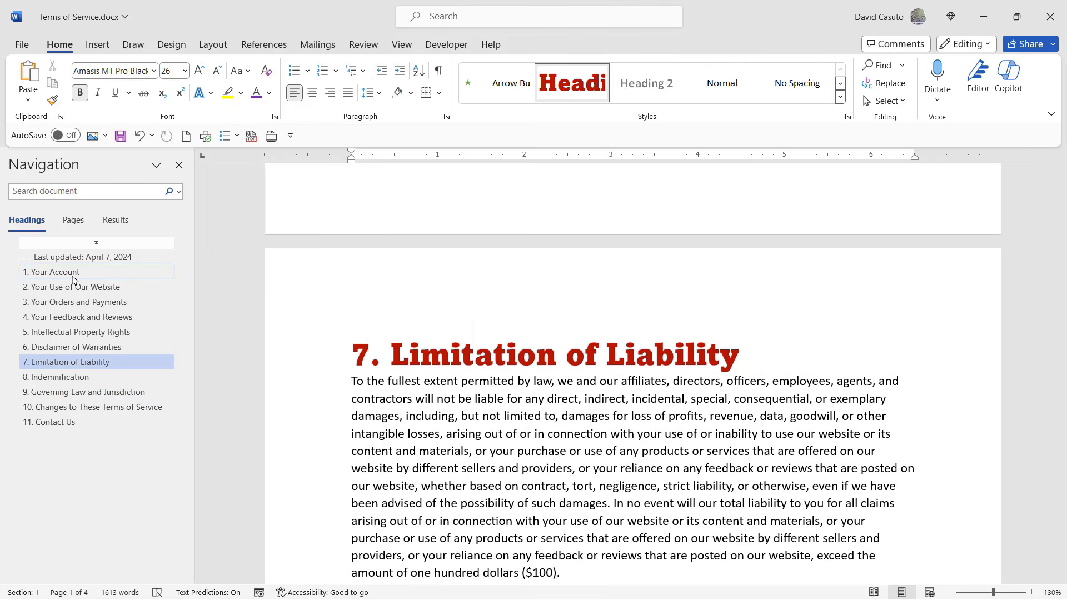
Jump by heading to Your Account, Disclaimer of Warranties and Limitation of Liability, and return to the start of the document.
left_click(73, 274)
left_click(74, 348)
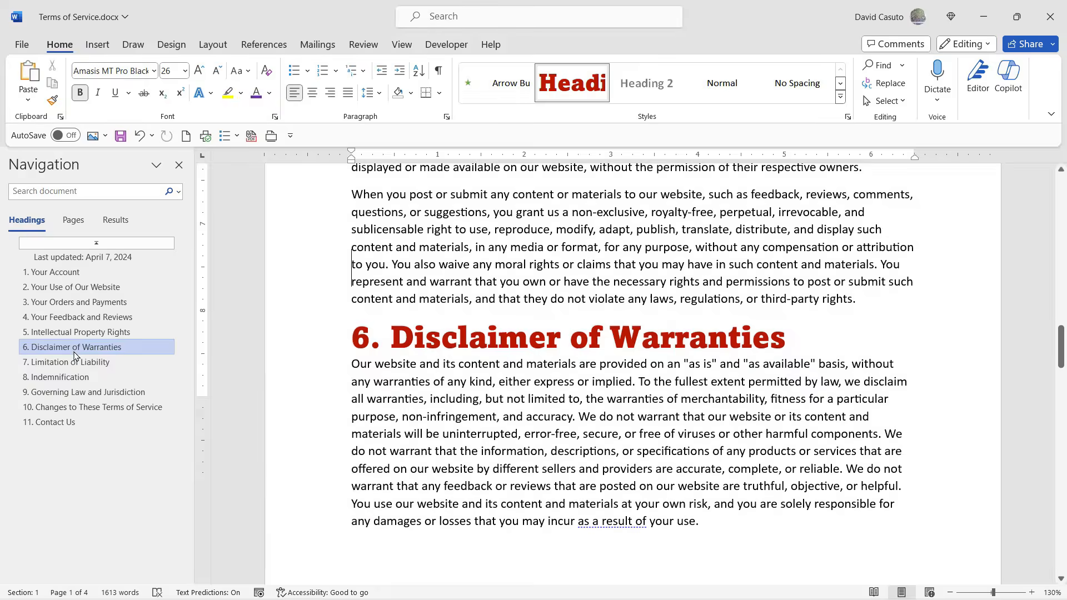
left_click(72, 361)
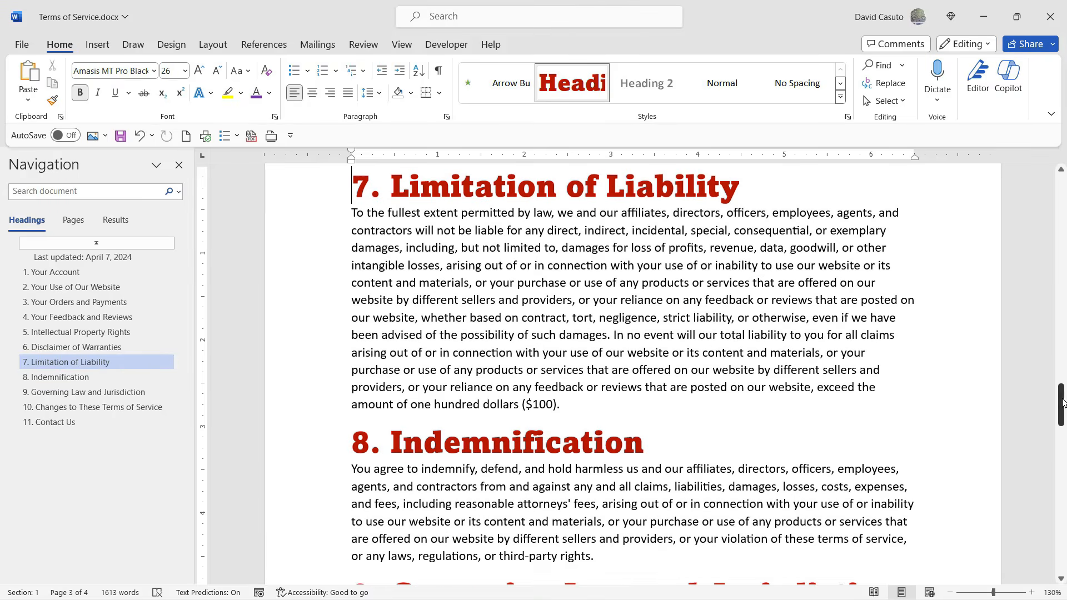
left_click_drag(1062, 403, 1062, 176)
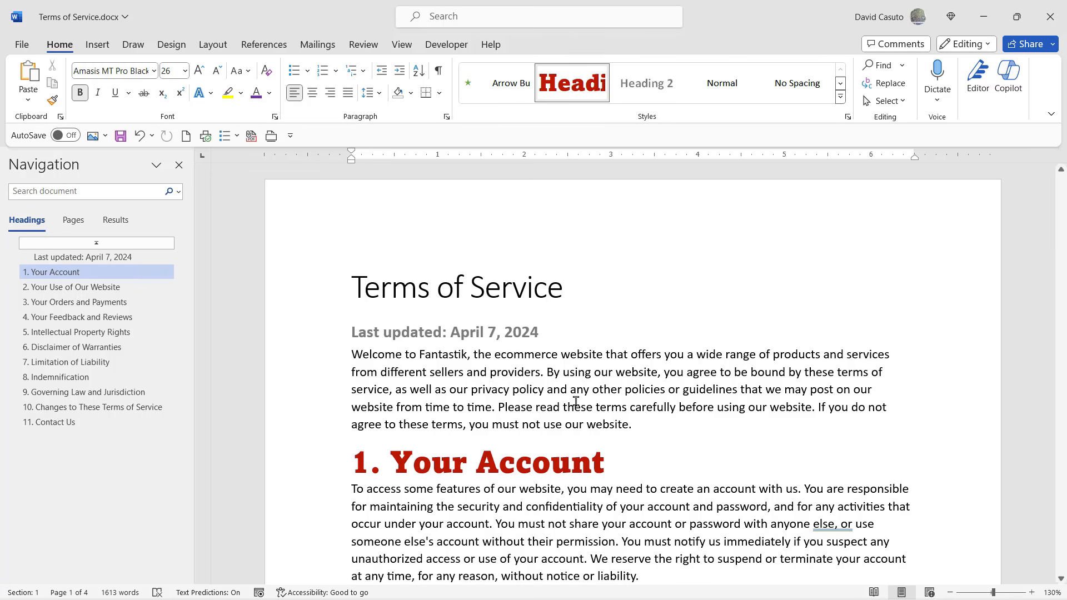
Change the font of the "1. Your Account" heading text to Aptos Black.
scroll(453, 365, "down", 2)
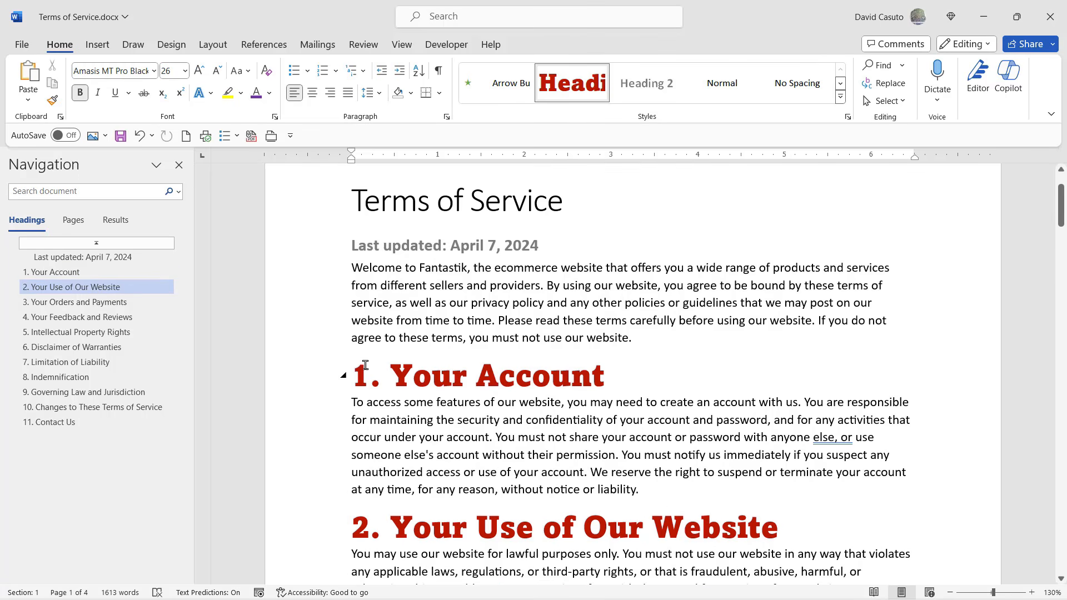
left_click_drag(635, 370, 359, 376)
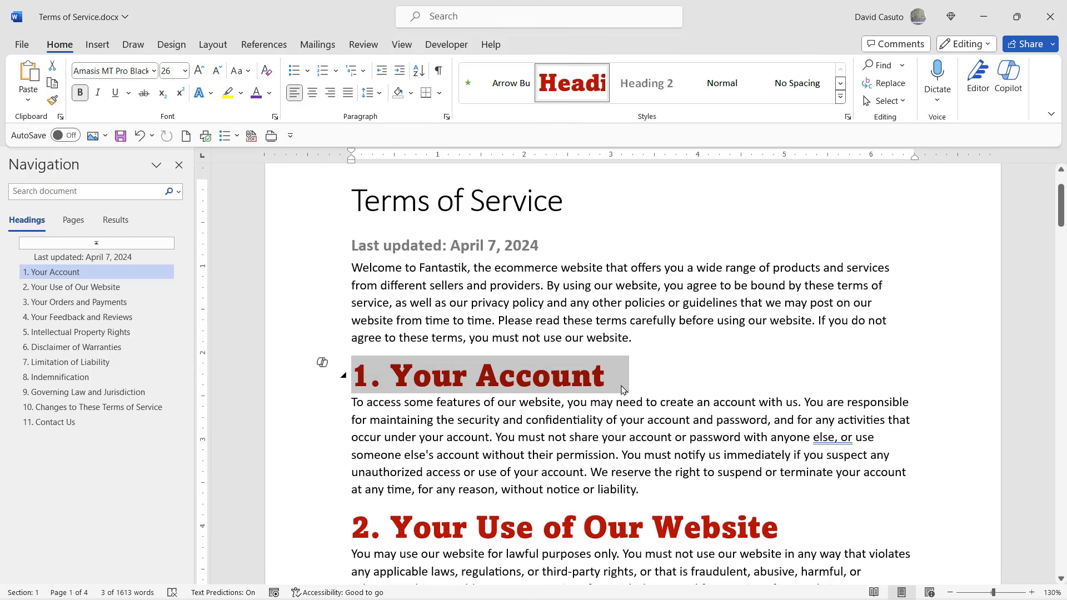
left_click(635, 371)
left_click_drag(599, 377, 346, 372)
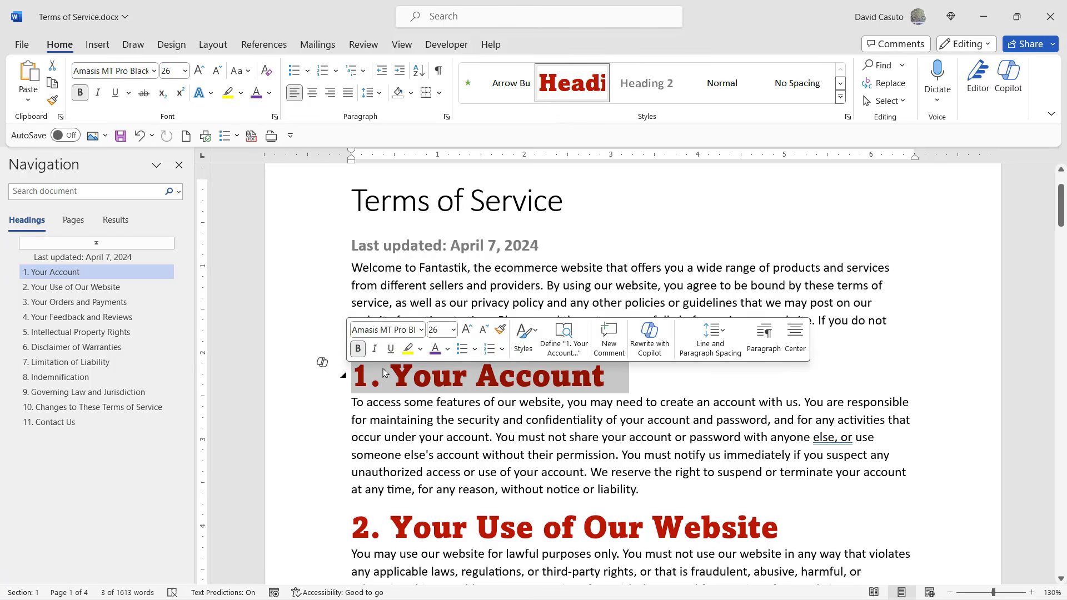
left_click(154, 72)
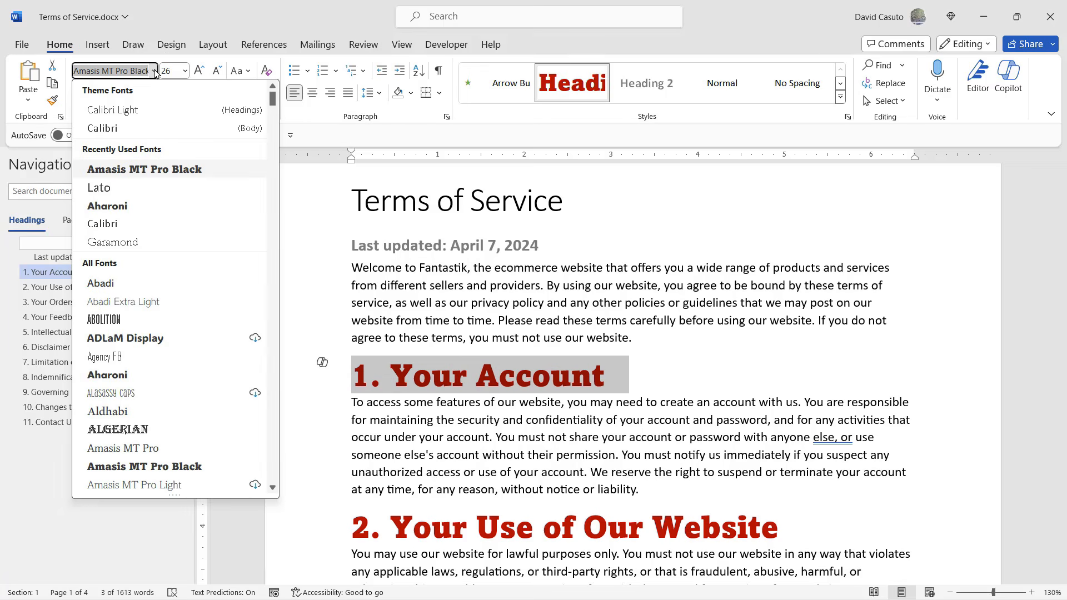
scroll(144, 356, "down", 4)
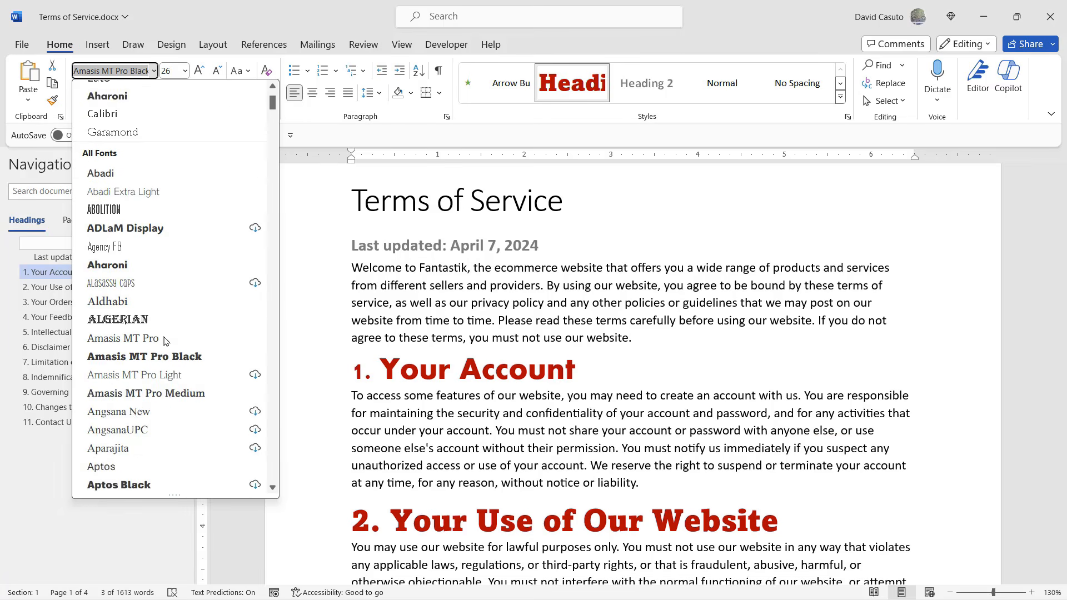
left_click(142, 375)
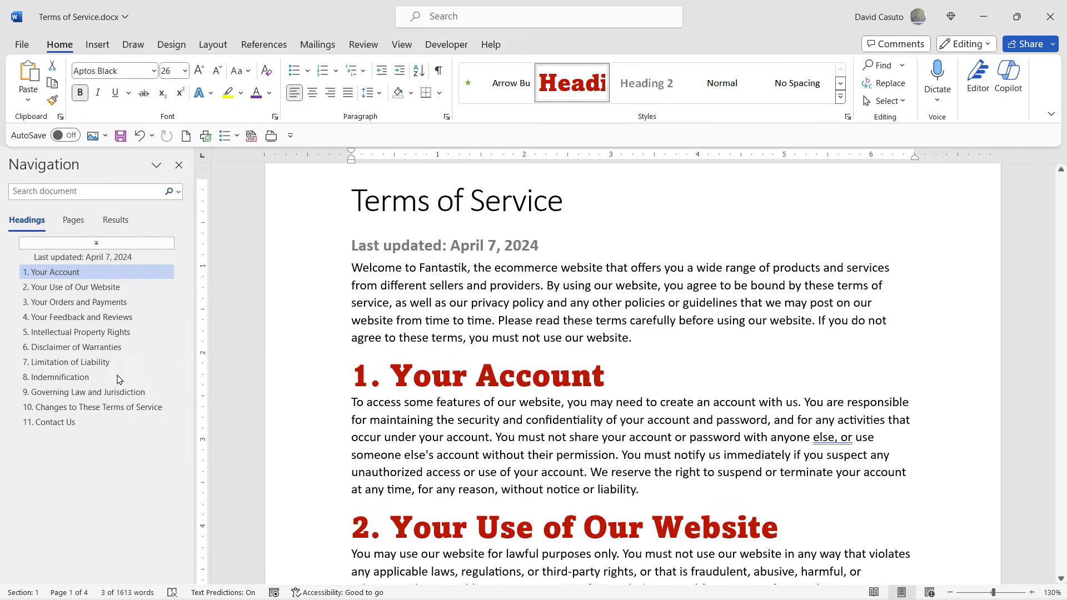
Recolour the "1. Your Account" heading with a grey theme colour and centre it.
left_click(271, 93)
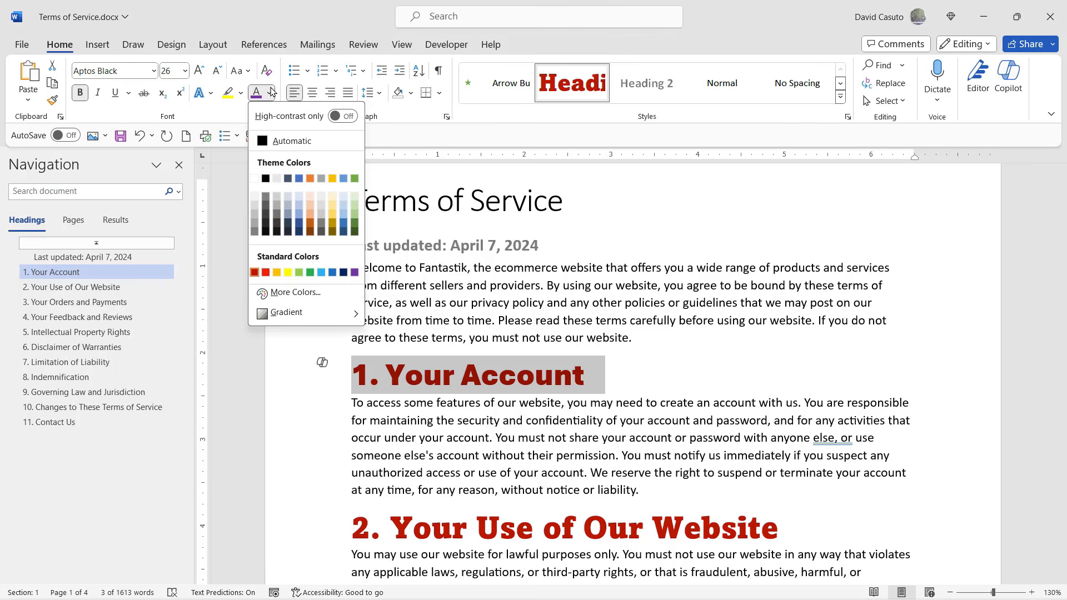
left_click(265, 197)
left_click(312, 92)
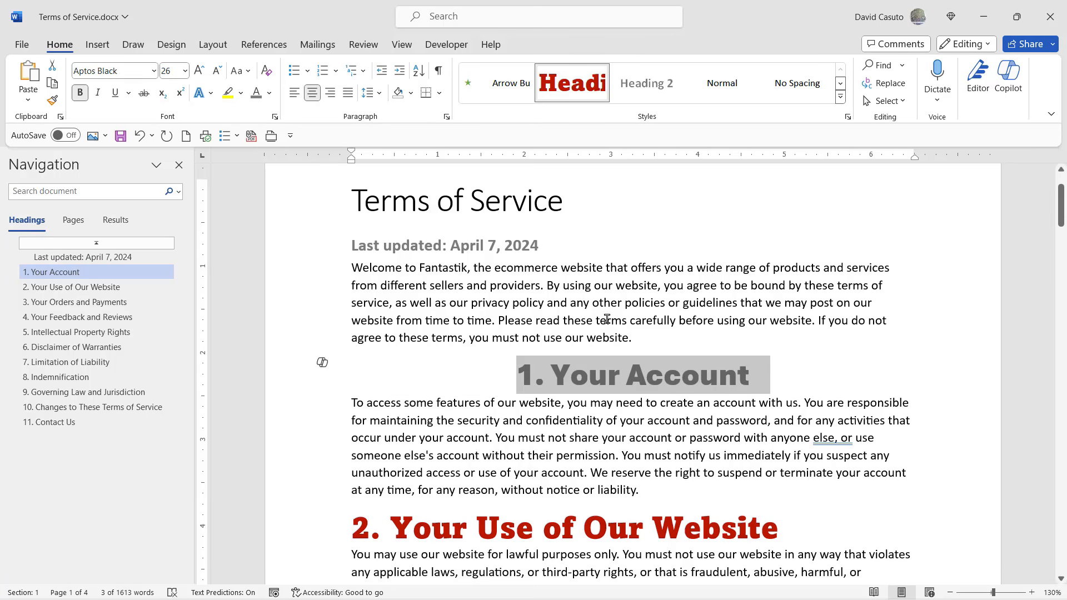
Update the Heading 1 style to match the formatting of the selected "1. Your Account" heading, and deselect the heading.
scroll(648, 400, "down", 8)
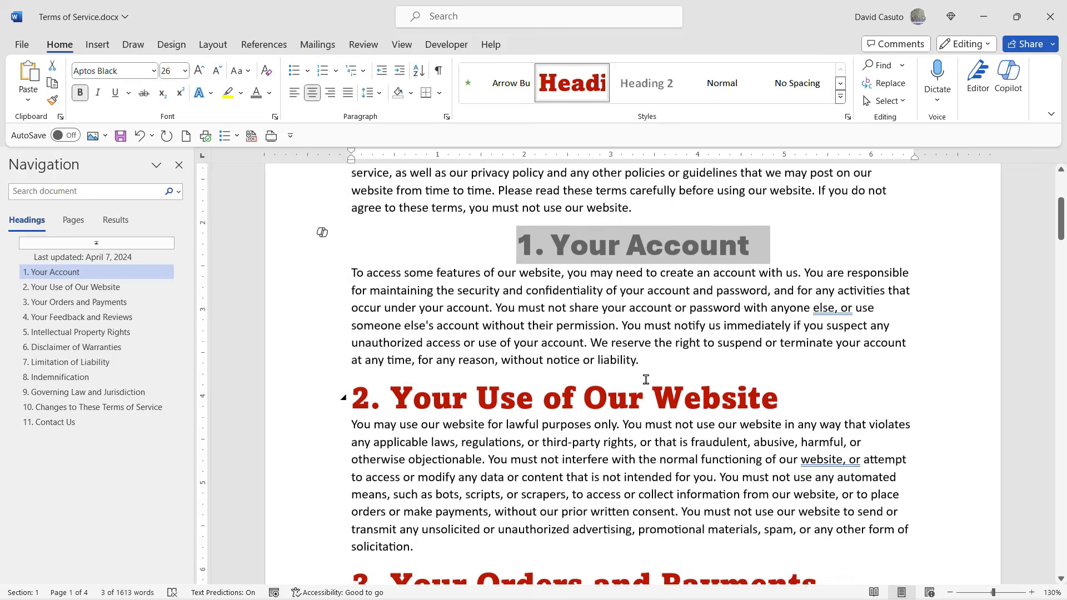
scroll(646, 379, "up", 10)
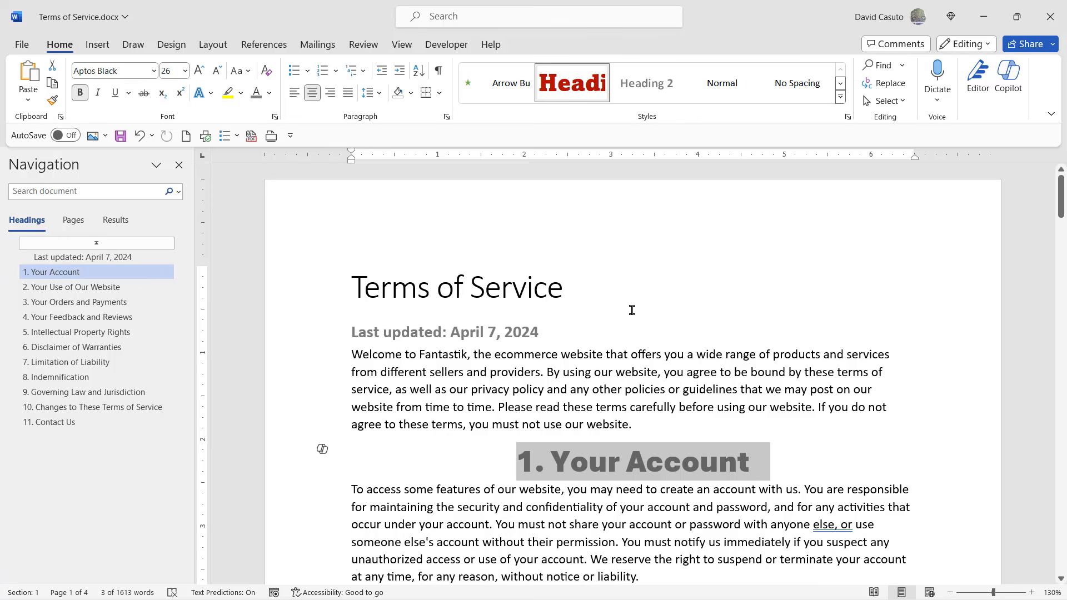
right_click(570, 83)
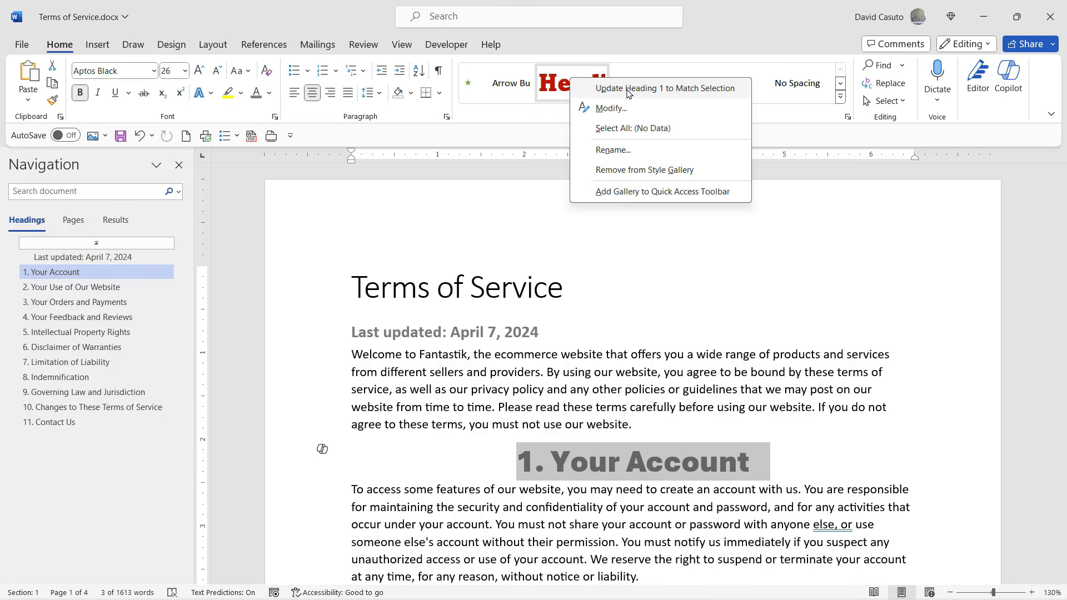
left_click(623, 89)
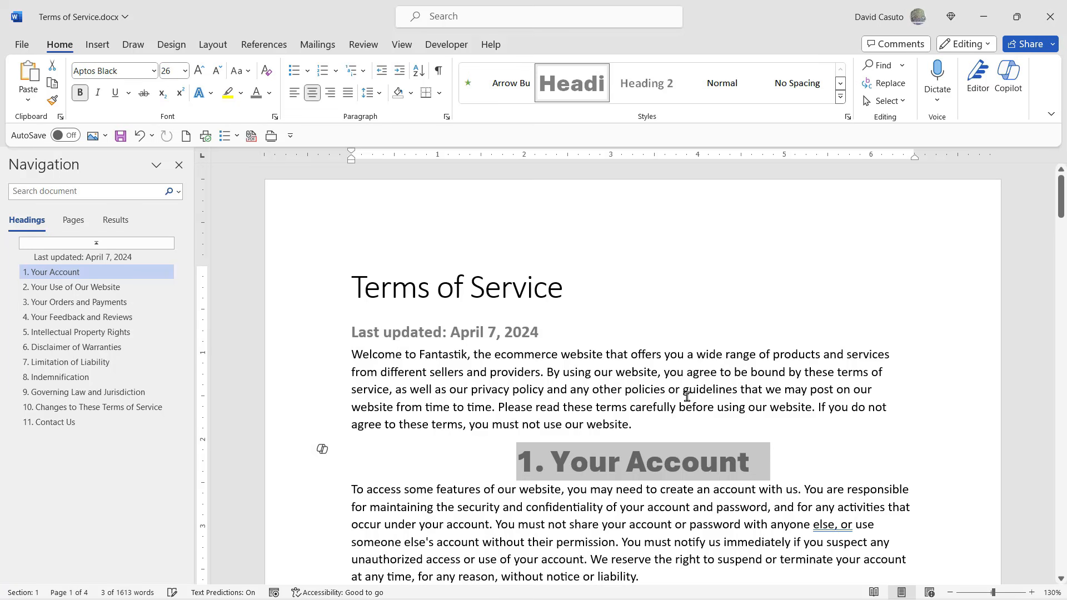
left_click(619, 378)
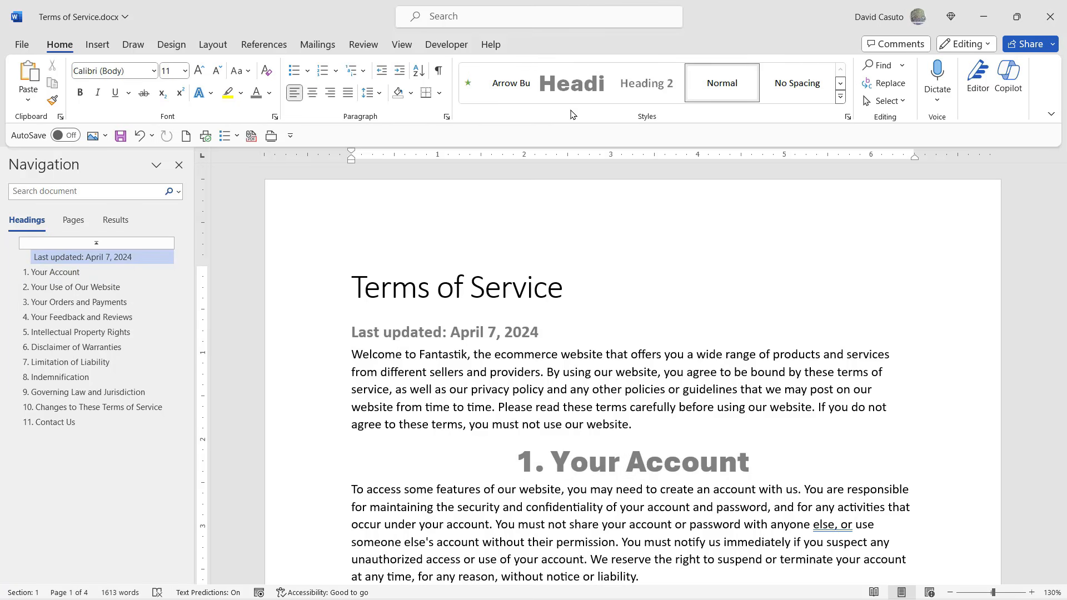
Examine the document's section headings from Your Account to Changes to These Terms of Service for the updated Heading 1 formatting.
scroll(596, 372, "down", 13)
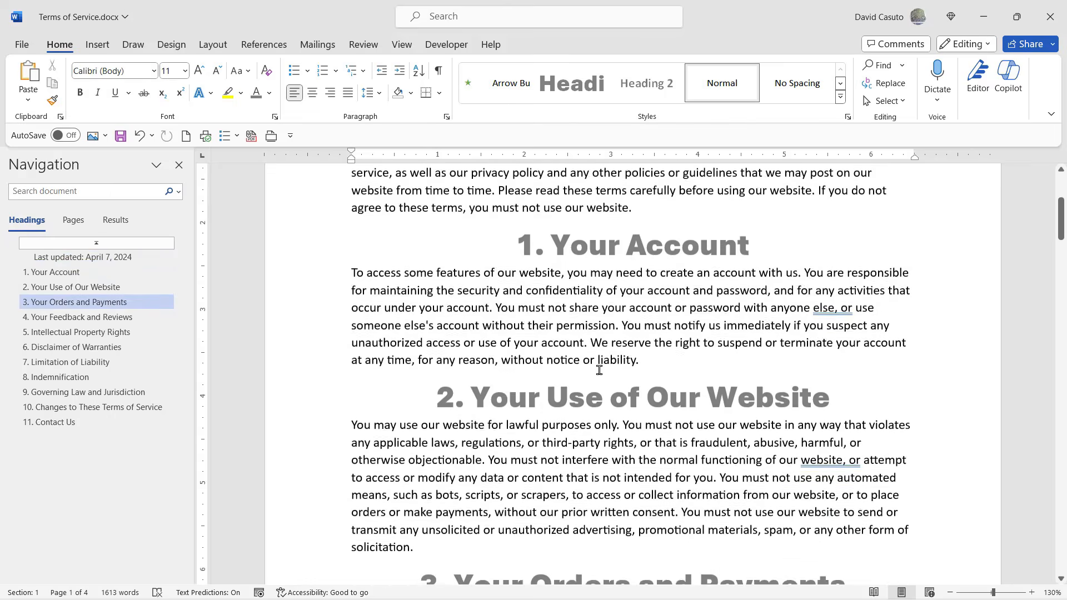
scroll(598, 370, "down", 12)
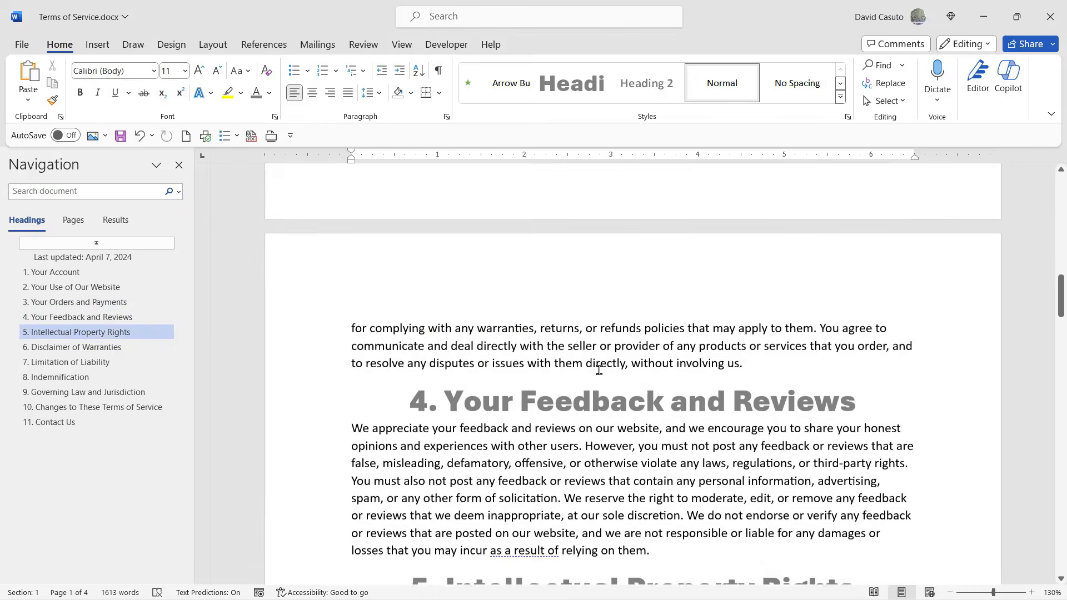
scroll(599, 370, "down", 12)
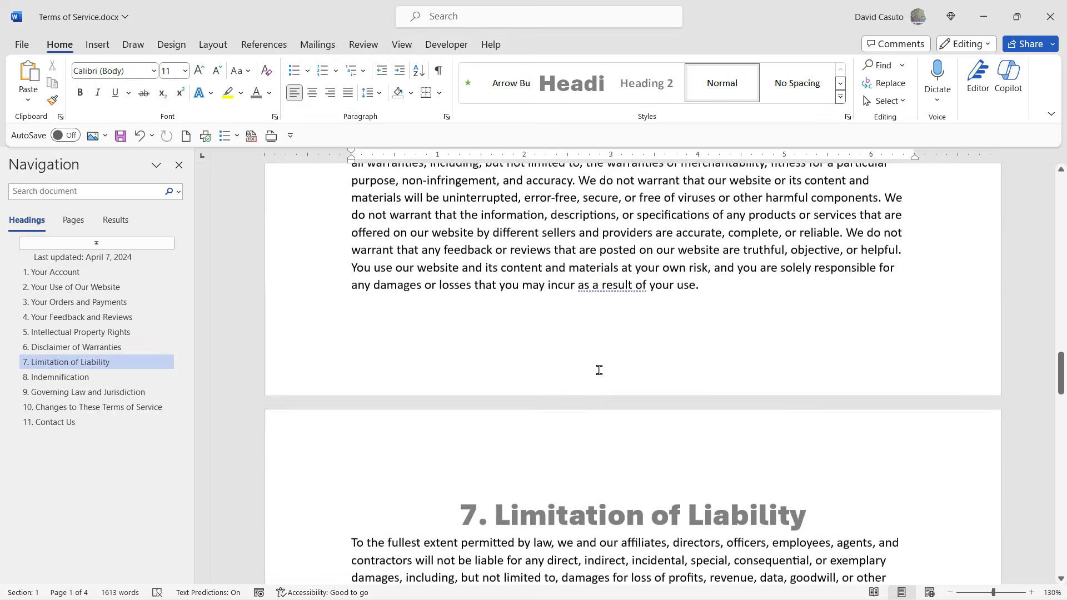
scroll(599, 370, "down", 5)
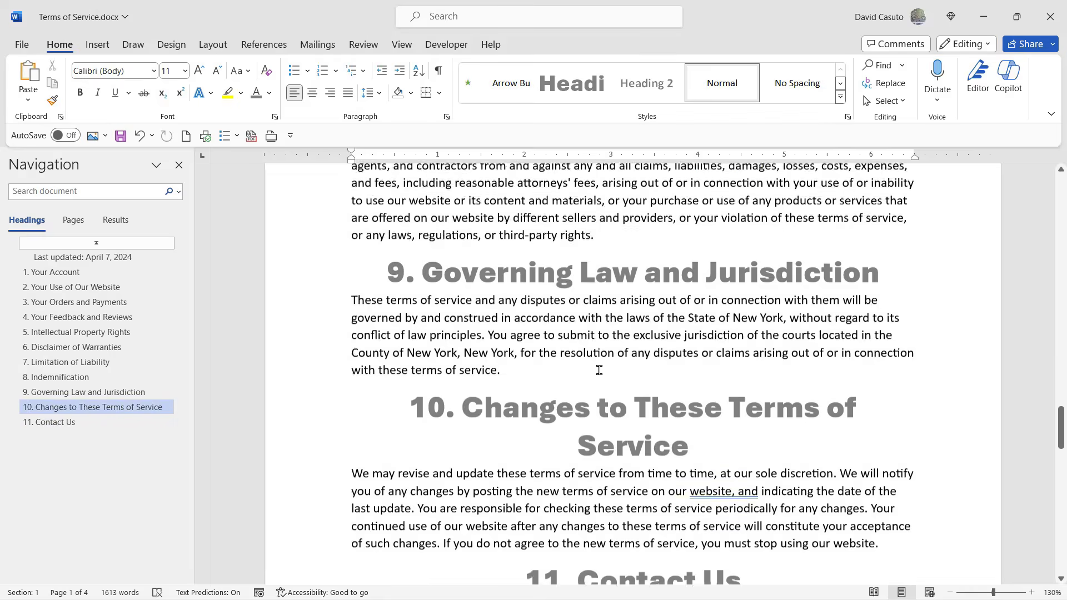
scroll(599, 370, "up", 14)
scroll(598, 370, "up", 10)
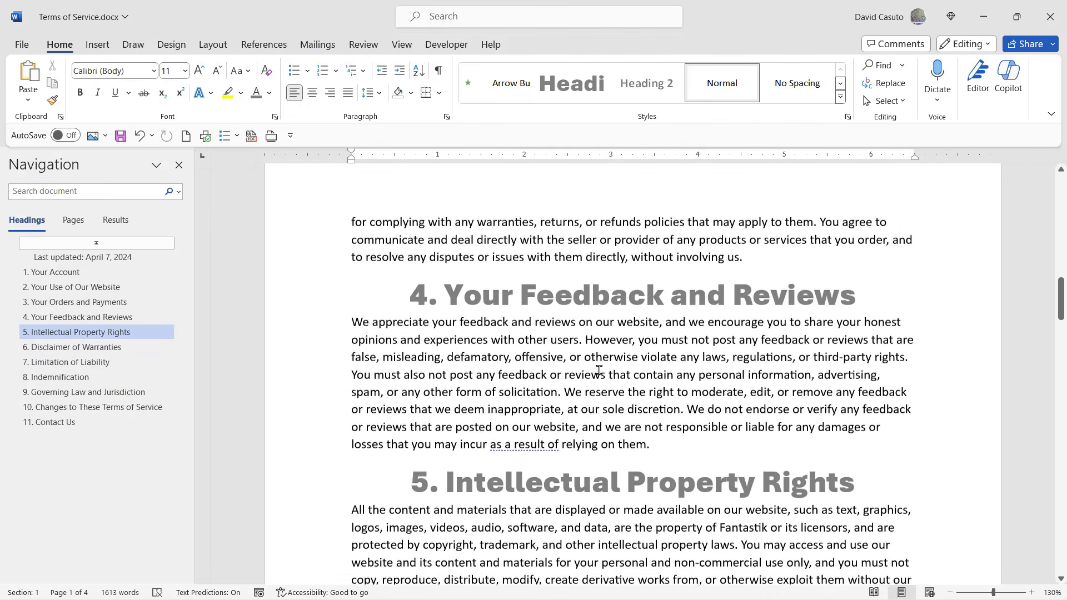